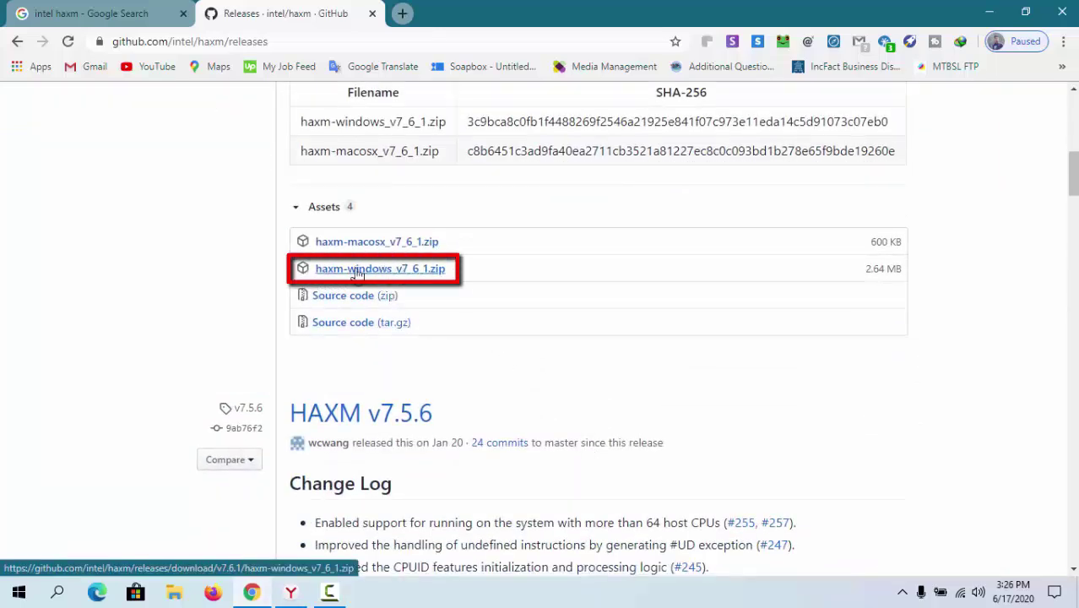
Step: Download haxm-windows_v7_6_1.zip from the HAXM release assets, creating the missing Compressed download folder
left_click(393, 272)
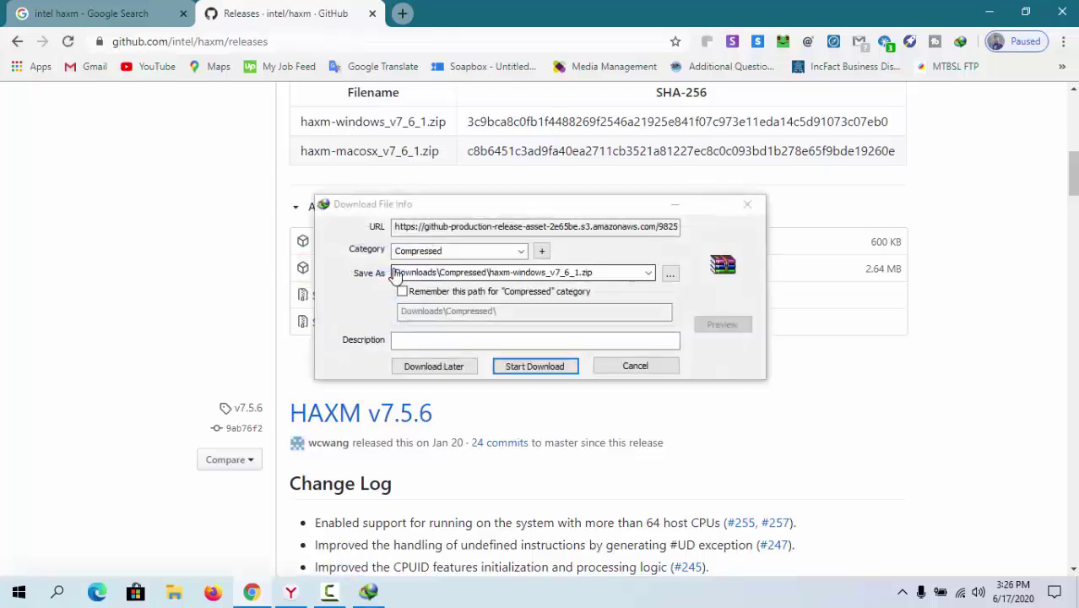
left_click(534, 368)
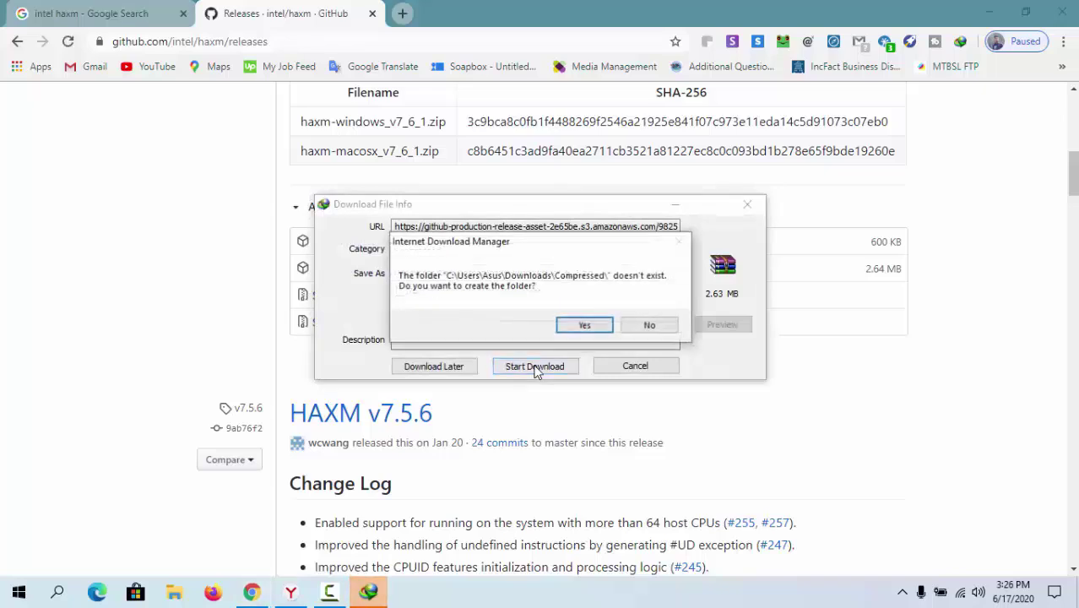
left_click(560, 328)
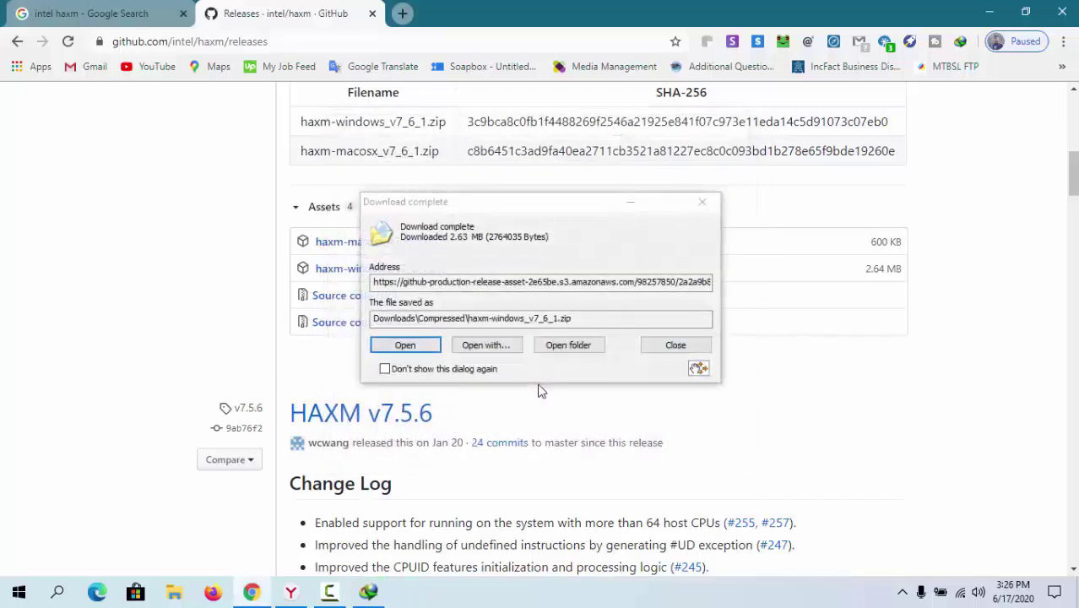
left_click(669, 346)
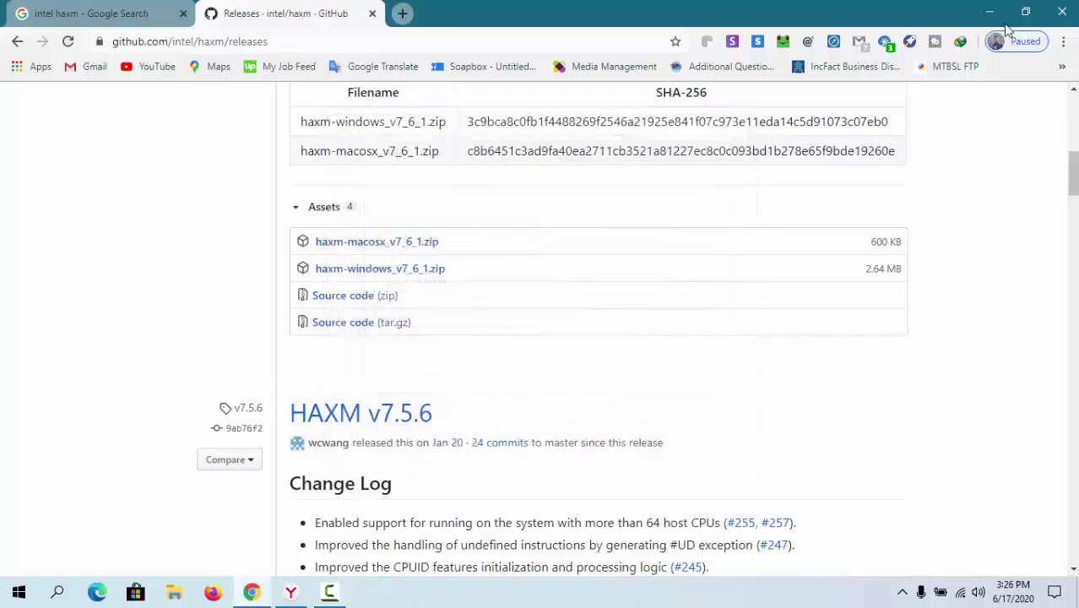
Step: On the desktop, extract the haxm-windows_v7_6_1 archive into its own folder named haxm-windows_v7_6_1
left_click(990, 13)
left_click_drag(385, 95, 226, 95)
right_click(226, 94)
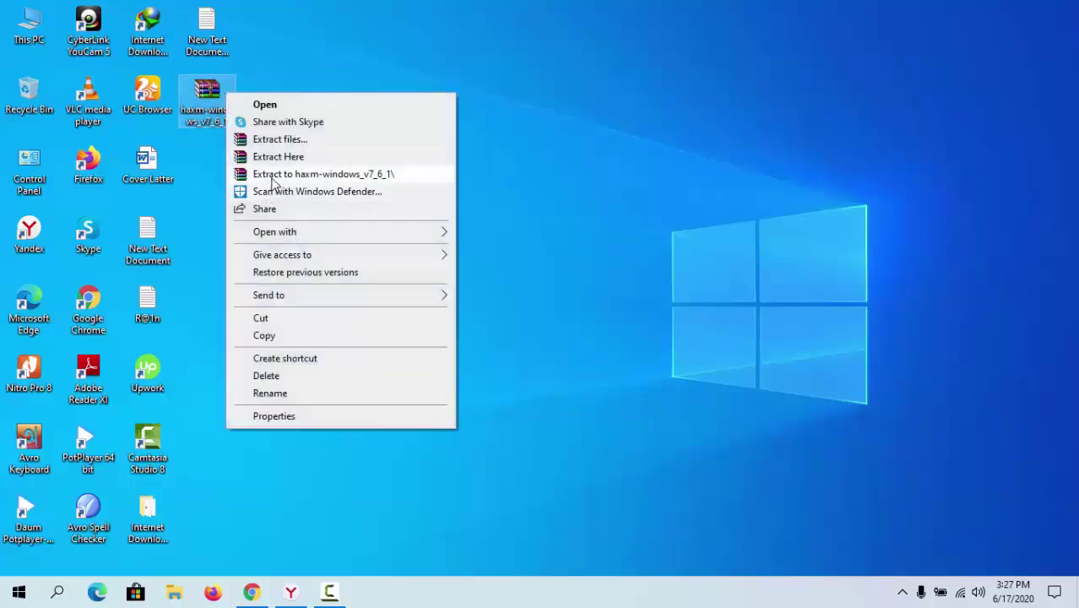
left_click(271, 176)
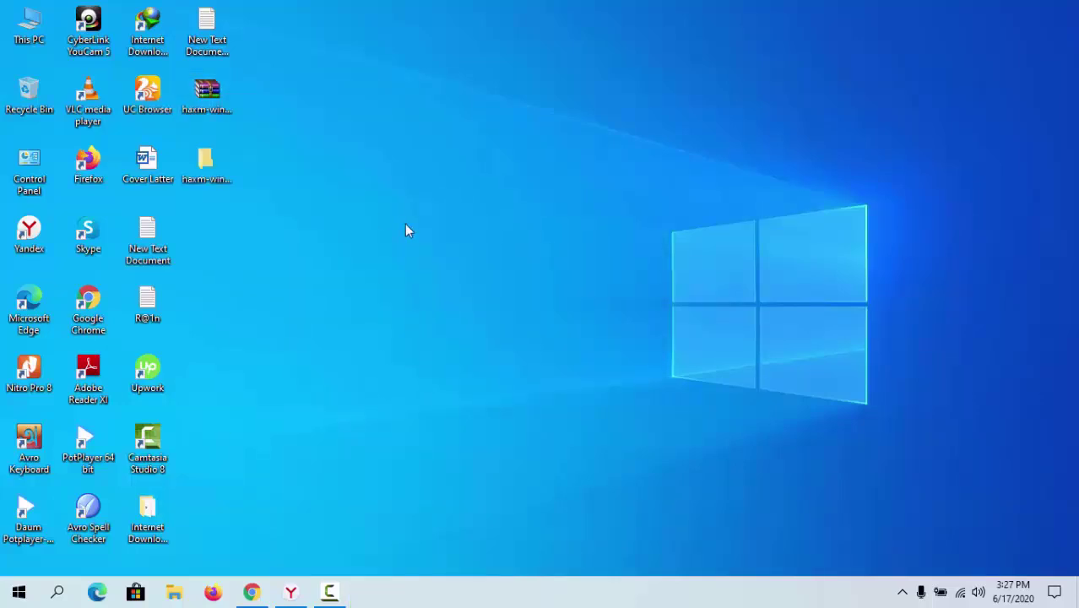
Step: Run the intelhaxm-android installer from the extracted folder, agree to install version 7.6.1 over the existing one, and finish the setup wizard
double_click(212, 180)
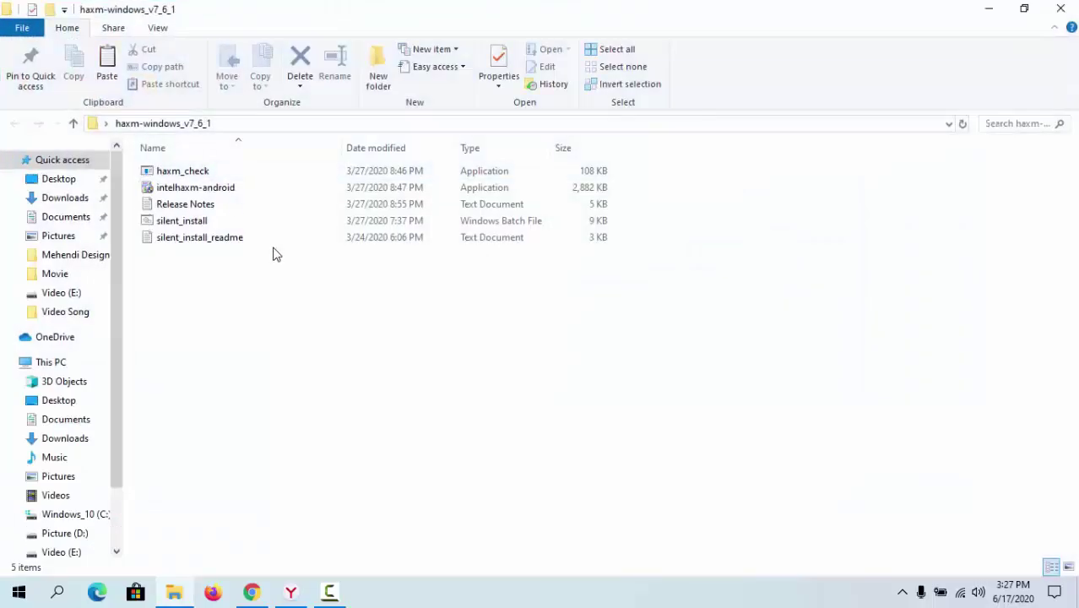
double_click(315, 274)
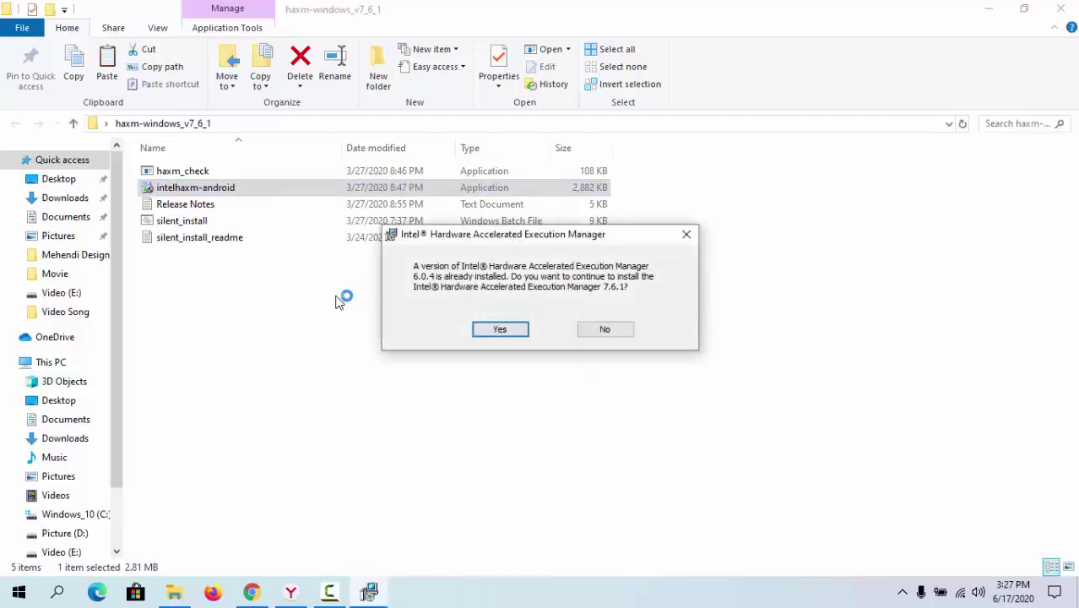
left_click(511, 329)
left_click(630, 425)
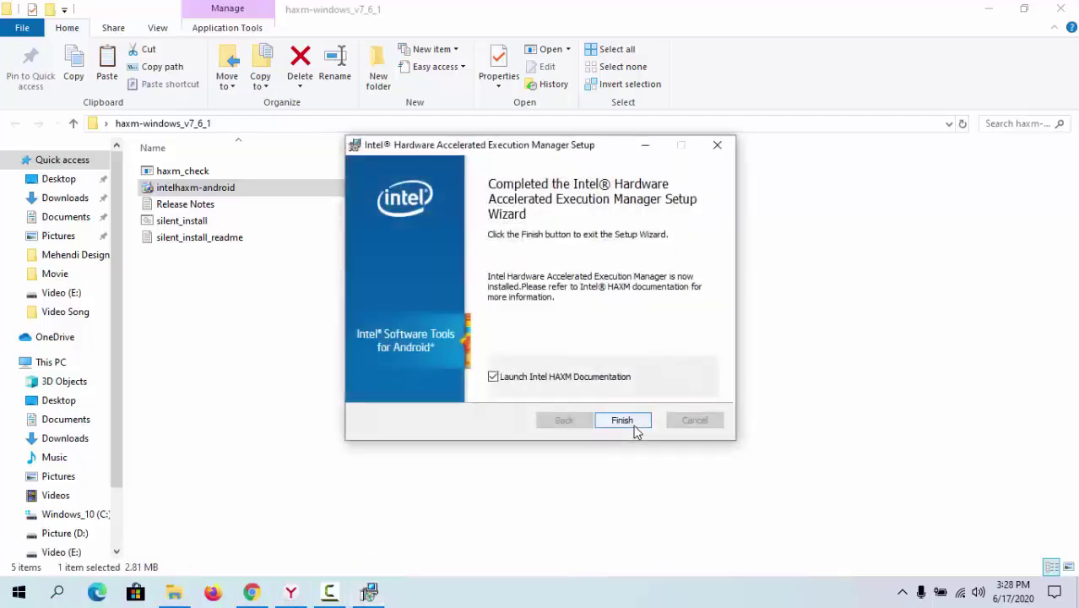
left_click(616, 420)
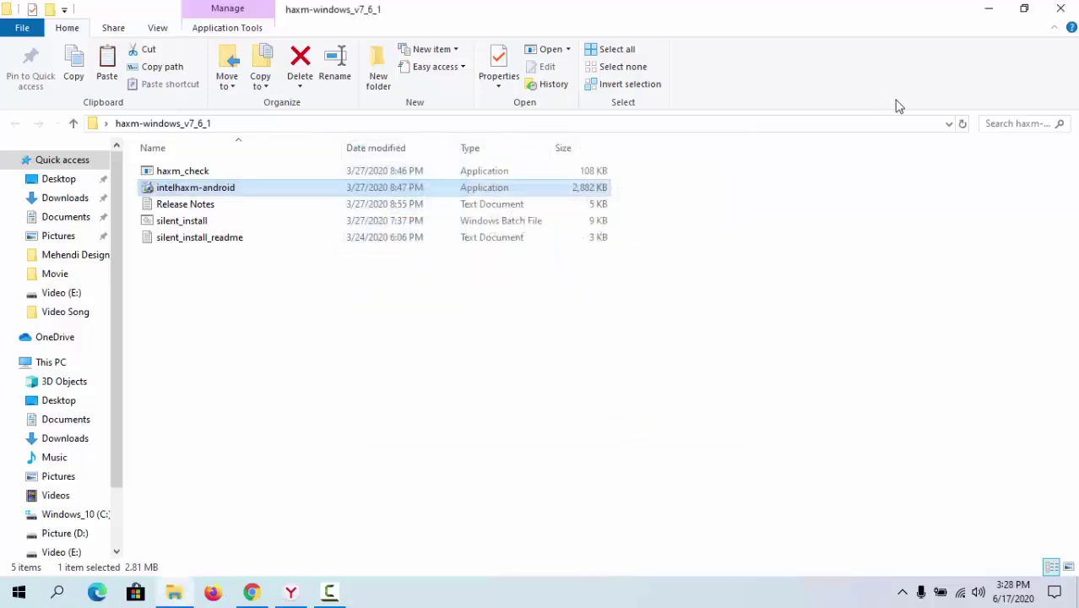
Step: Switch to Chrome, search Google for "android studio preview" in a new tab, and open the Android Developers Android Studio Preview result
left_click(988, 10)
left_click(253, 591)
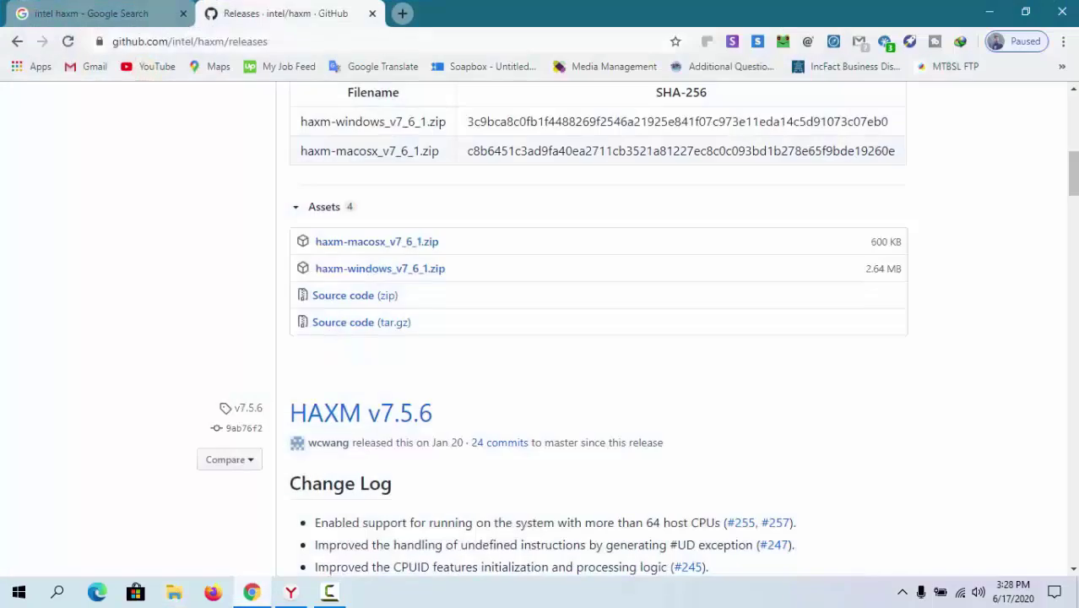
left_click(402, 14)
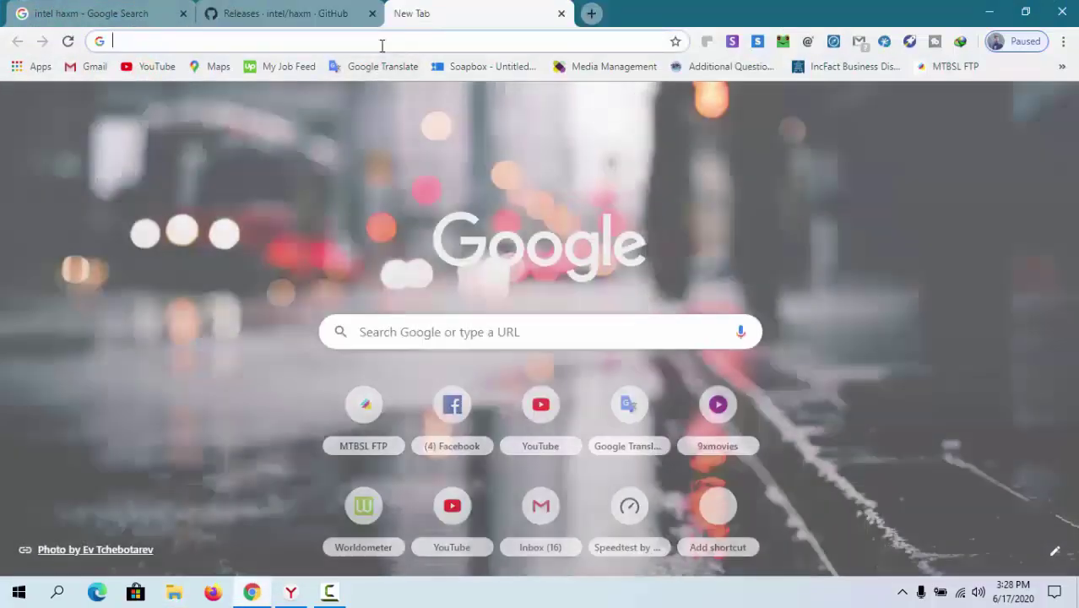
type("android")
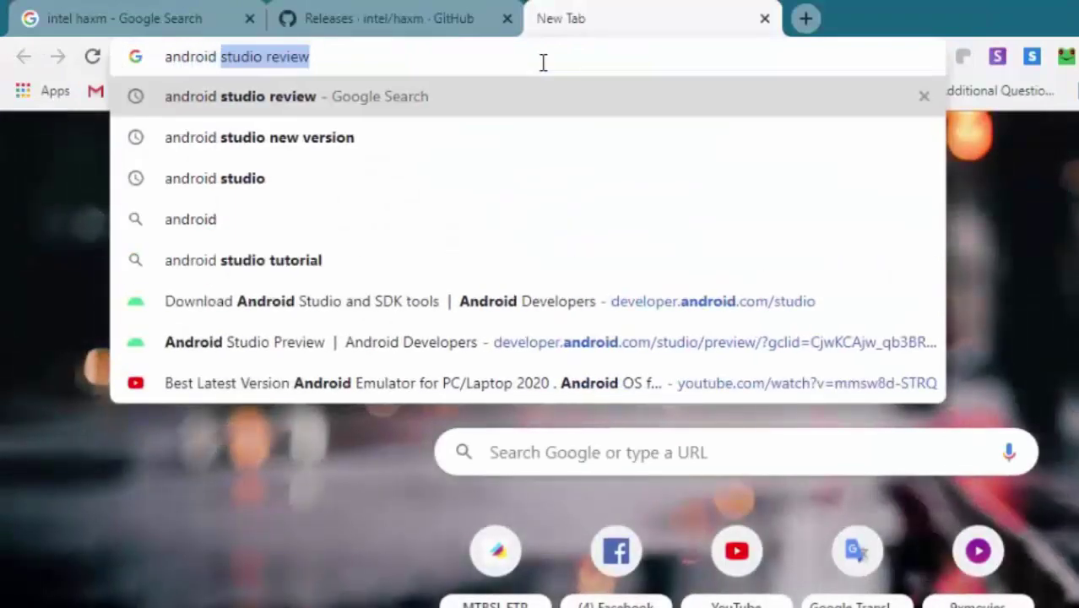
type(" studio ")
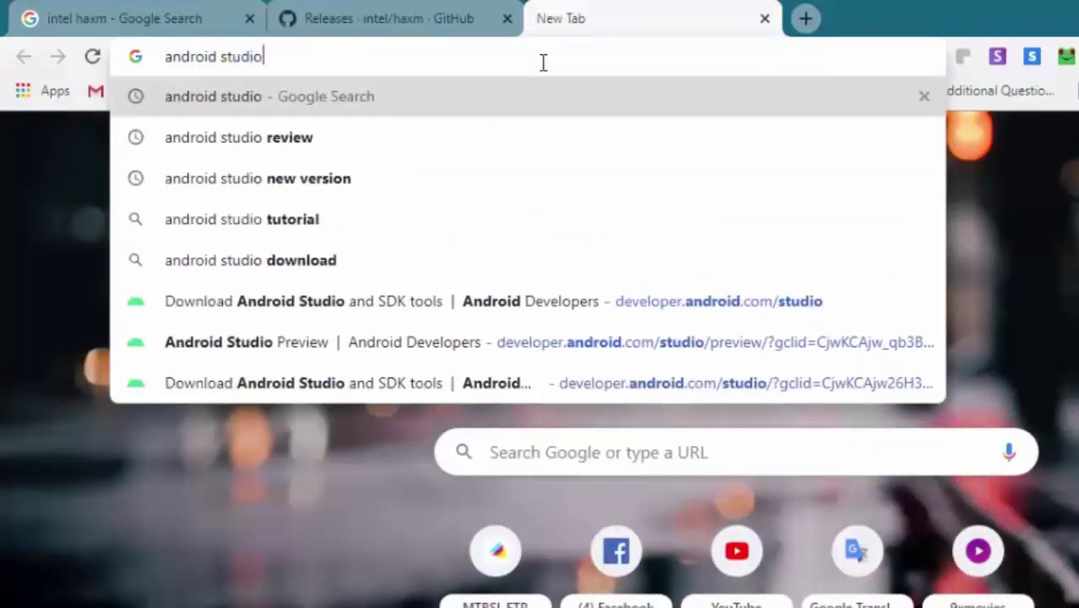
type("preview")
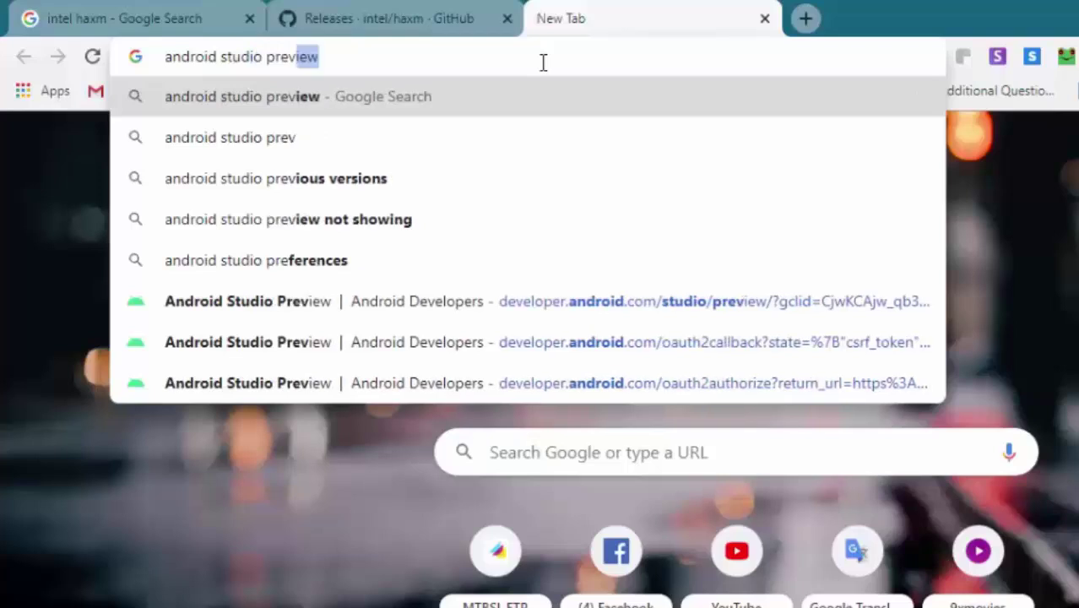
key("Return")
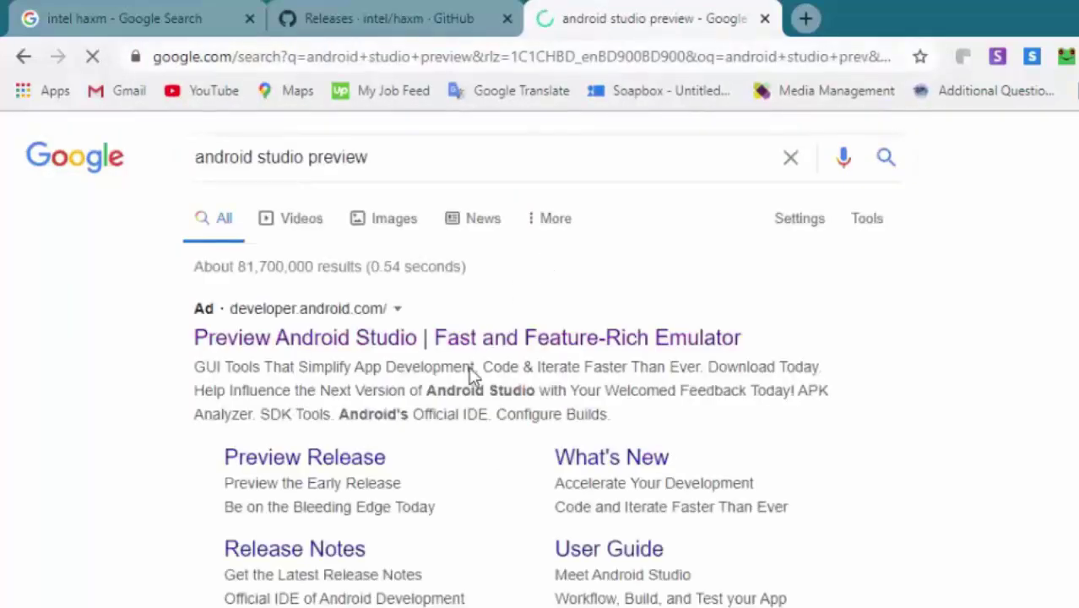
scroll(473, 377, "down", 4)
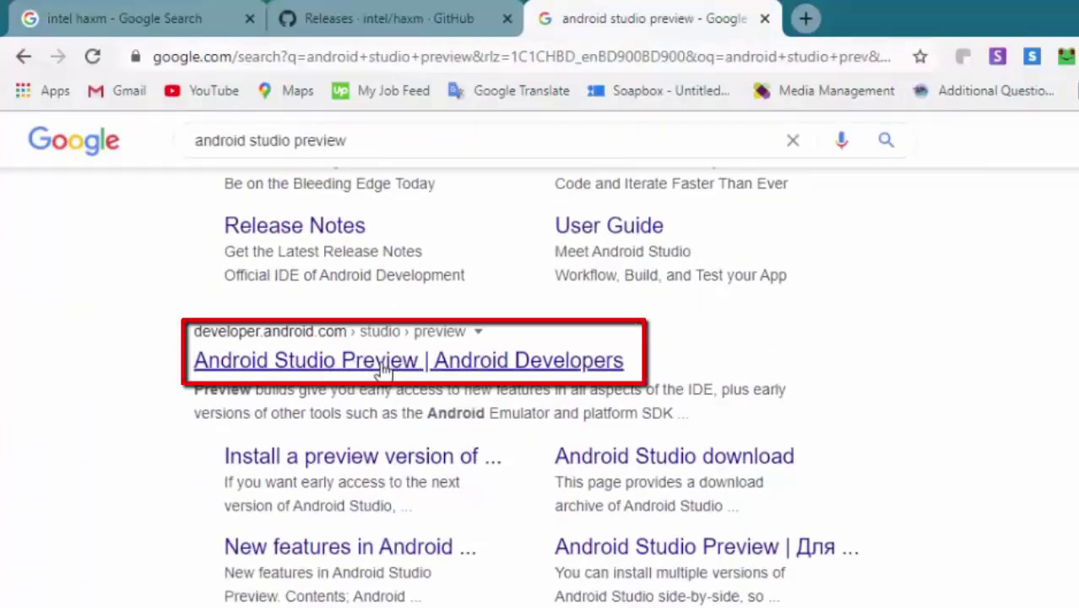
left_click(384, 369)
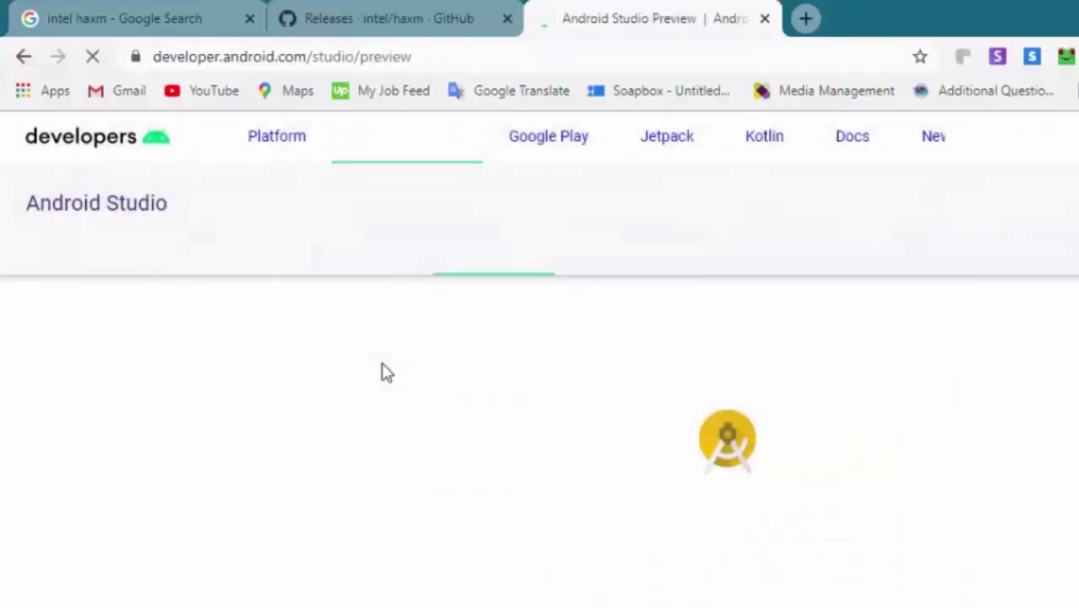
Step: Download the Android Studio 4.1 Beta 1 build for Windows, agreeing to the terms and conditions
scroll(411, 325, "down", 2)
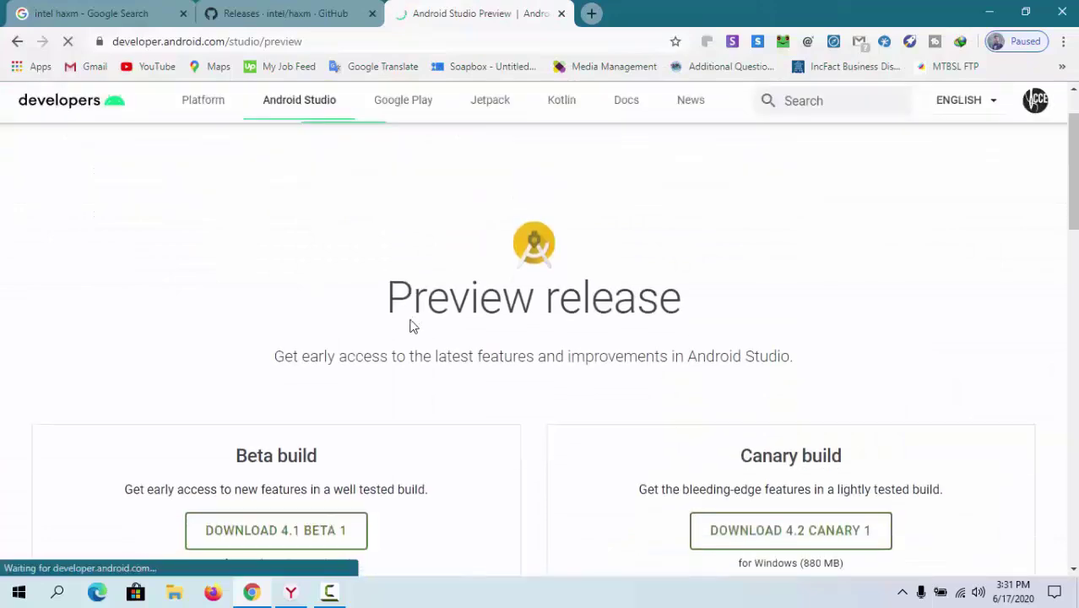
scroll(411, 321, "down", 3)
scroll(412, 321, "down", 1)
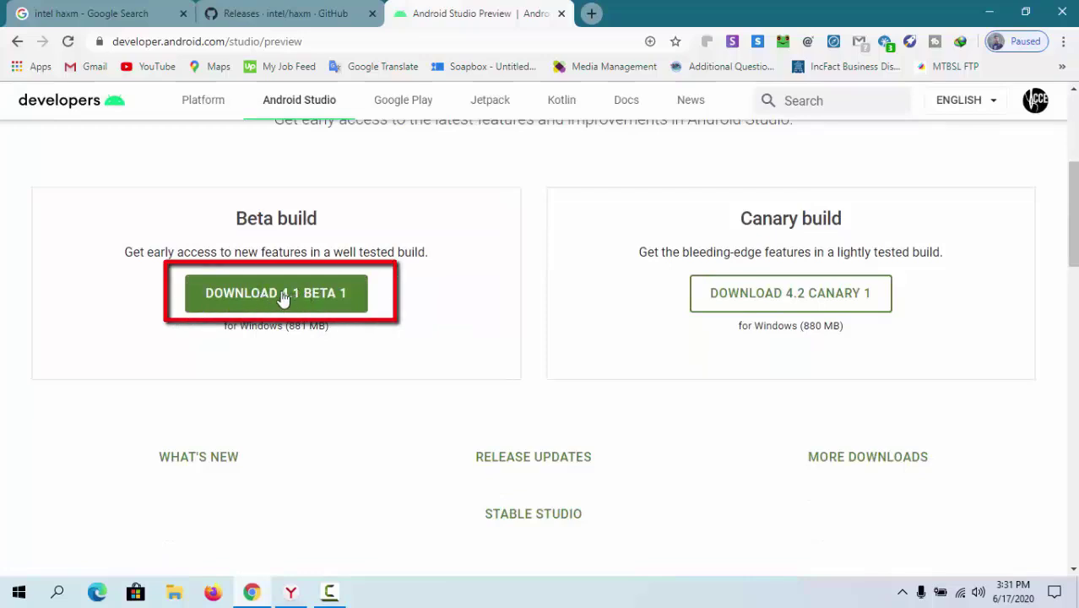
left_click(284, 297)
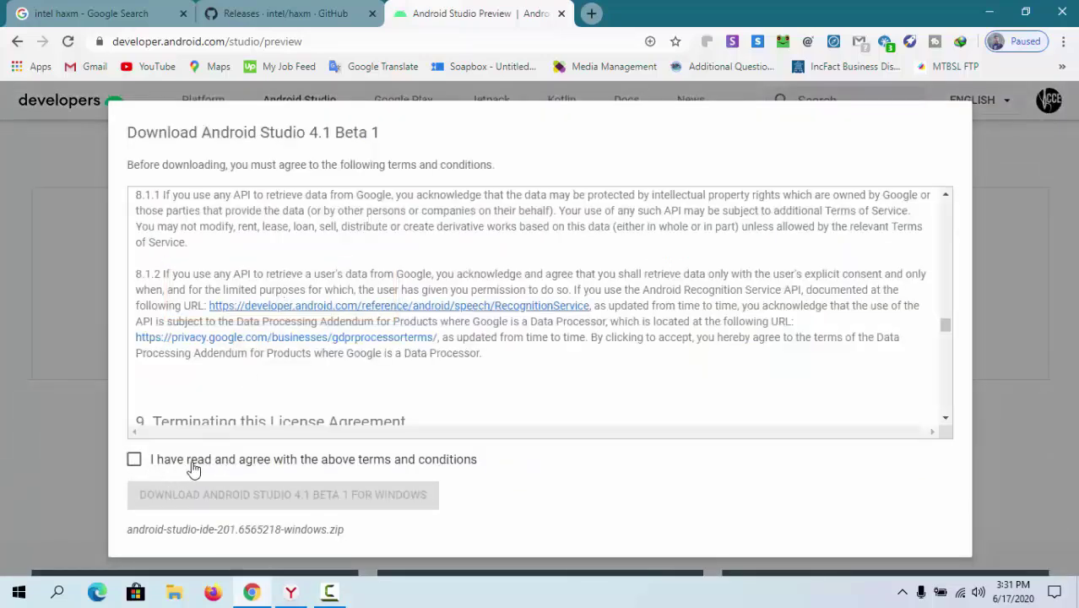
left_click(134, 461)
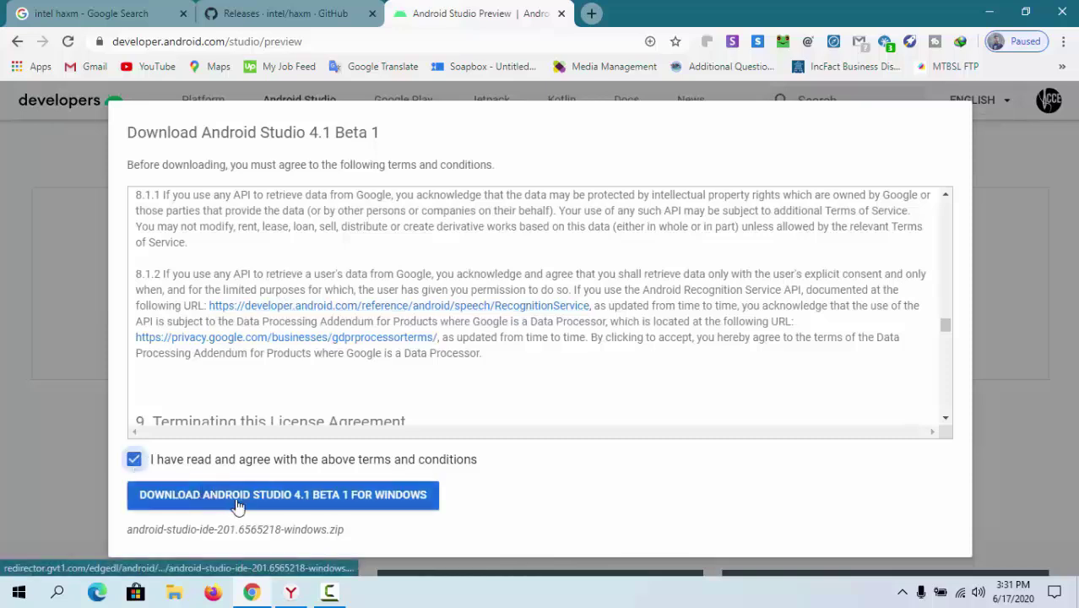
left_click(204, 498)
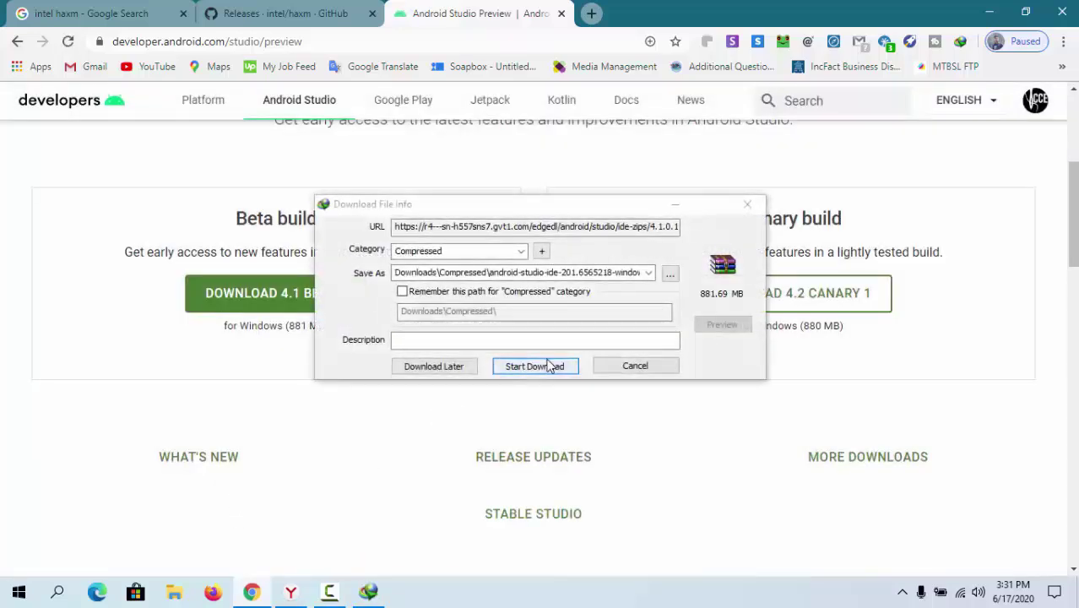
left_click(547, 364)
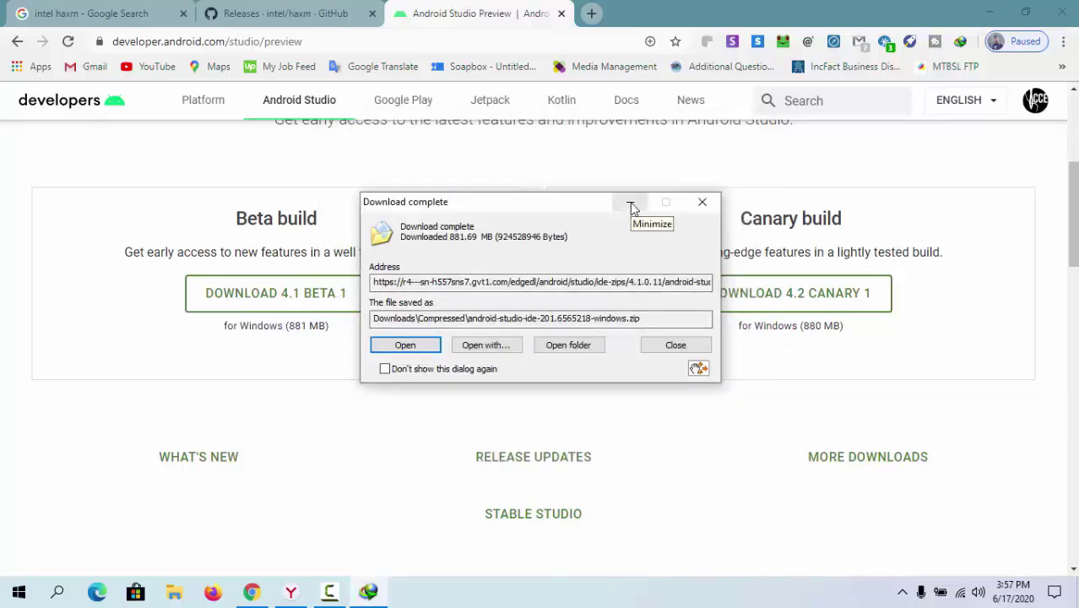
left_click(701, 203)
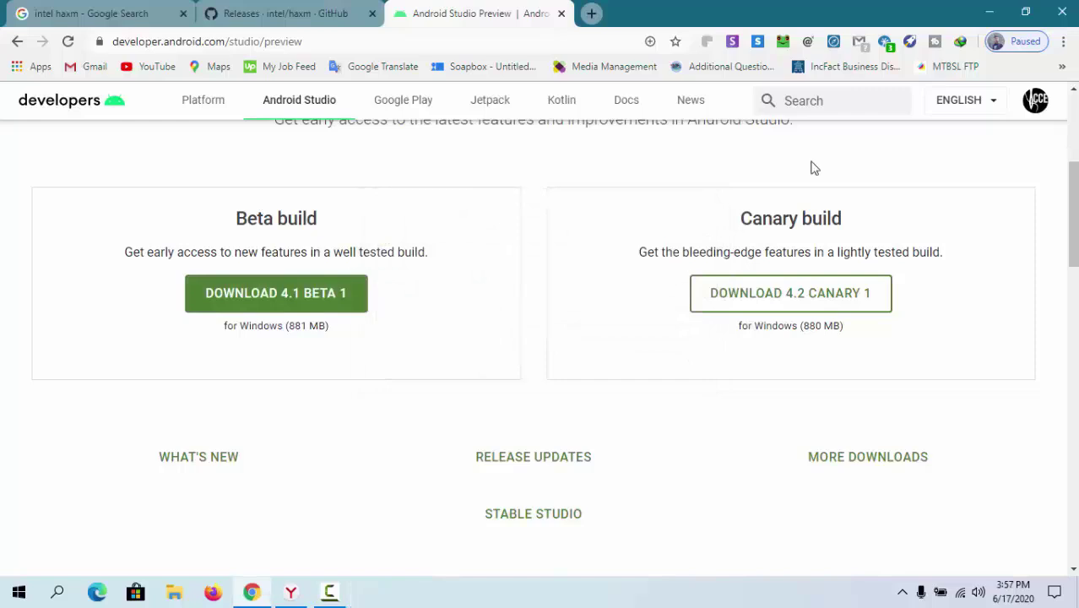
Step: On the desktop, extract the Android Studio archive into its own folder and place that folder just below the archive
left_click(990, 12)
left_click(270, 103)
right_click(271, 103)
left_click(287, 180)
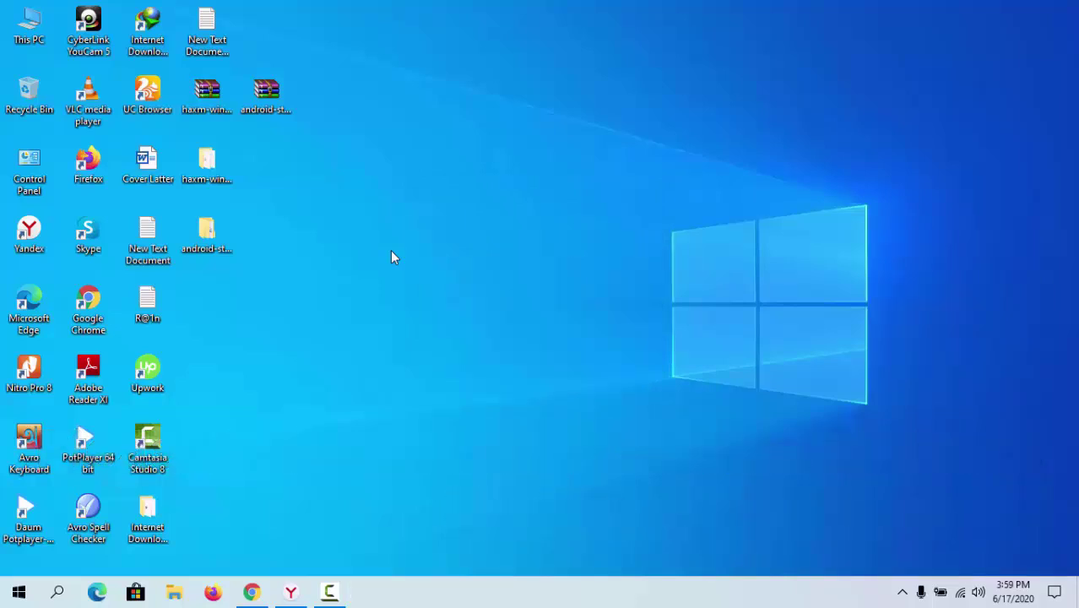
left_click_drag(233, 244, 273, 161)
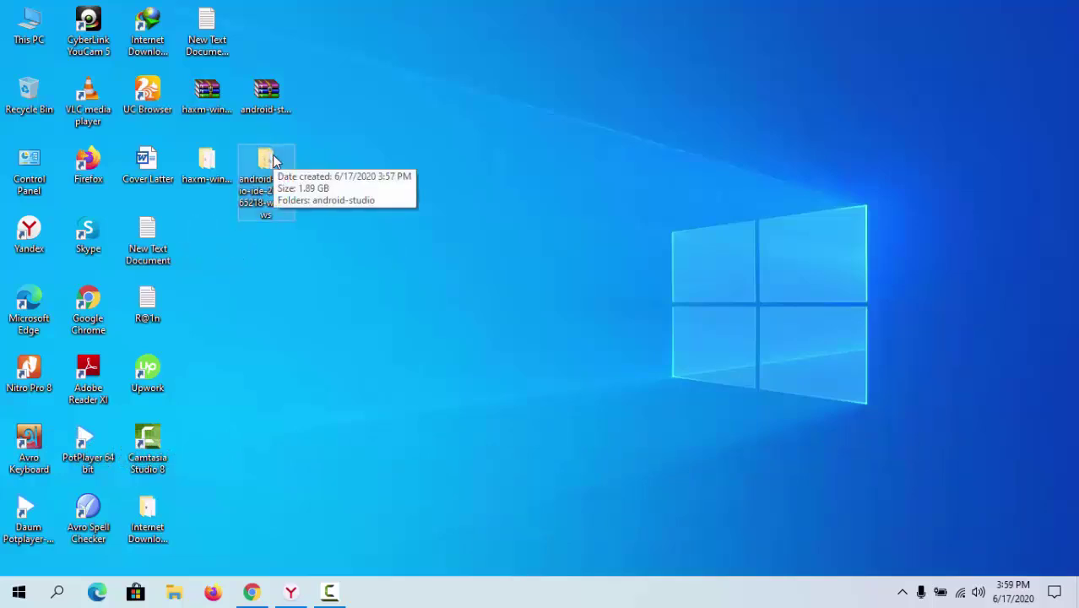
Step: Launch the studio64 application from the bin folder inside the extracted android-studio folder
double_click(273, 161)
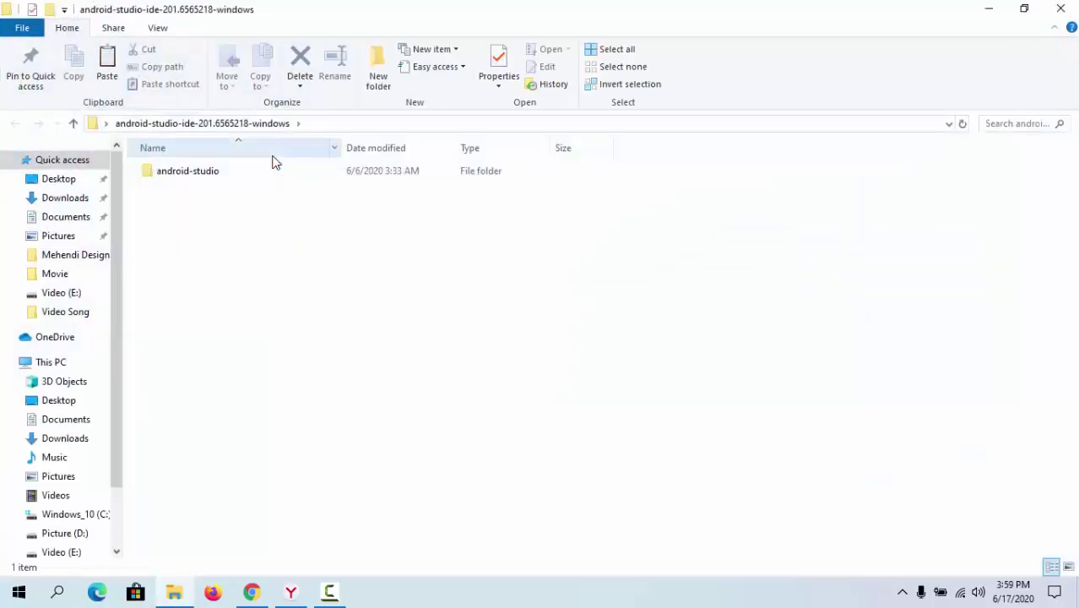
double_click(209, 175)
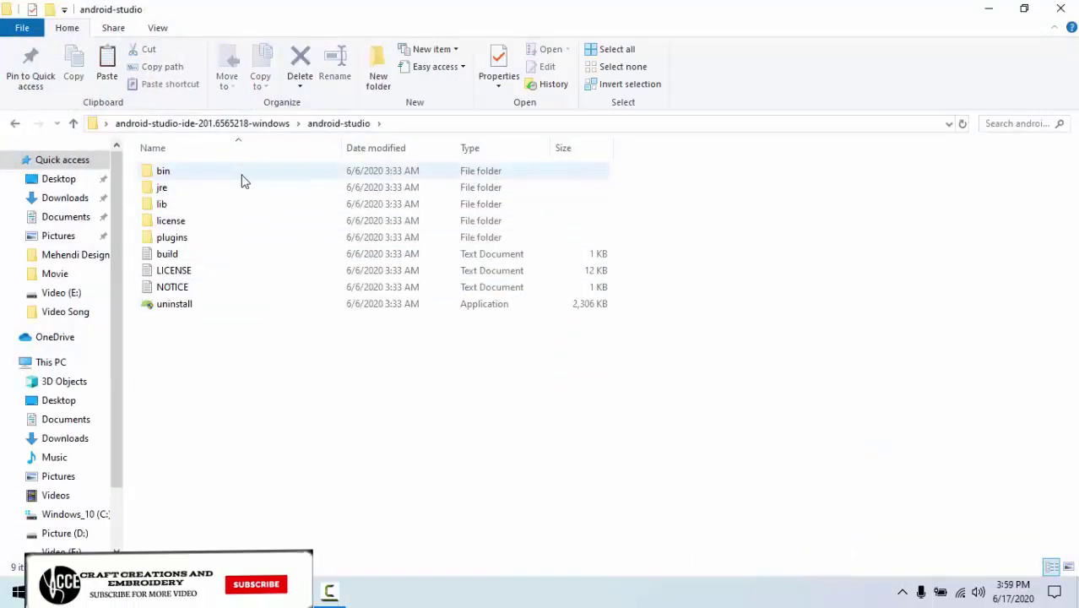
double_click(203, 179)
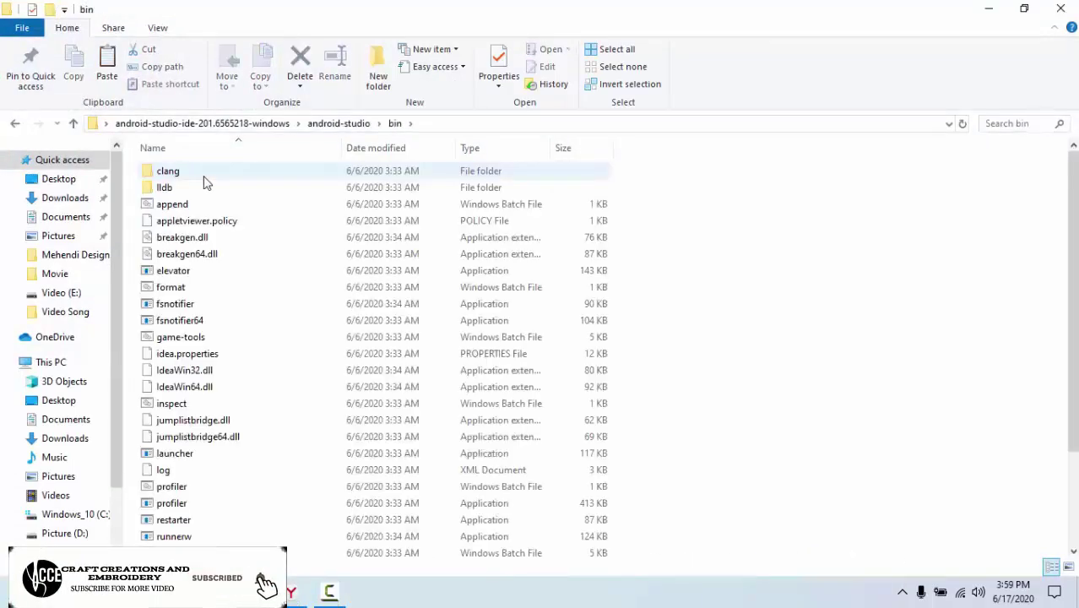
scroll(237, 350, "down", 2)
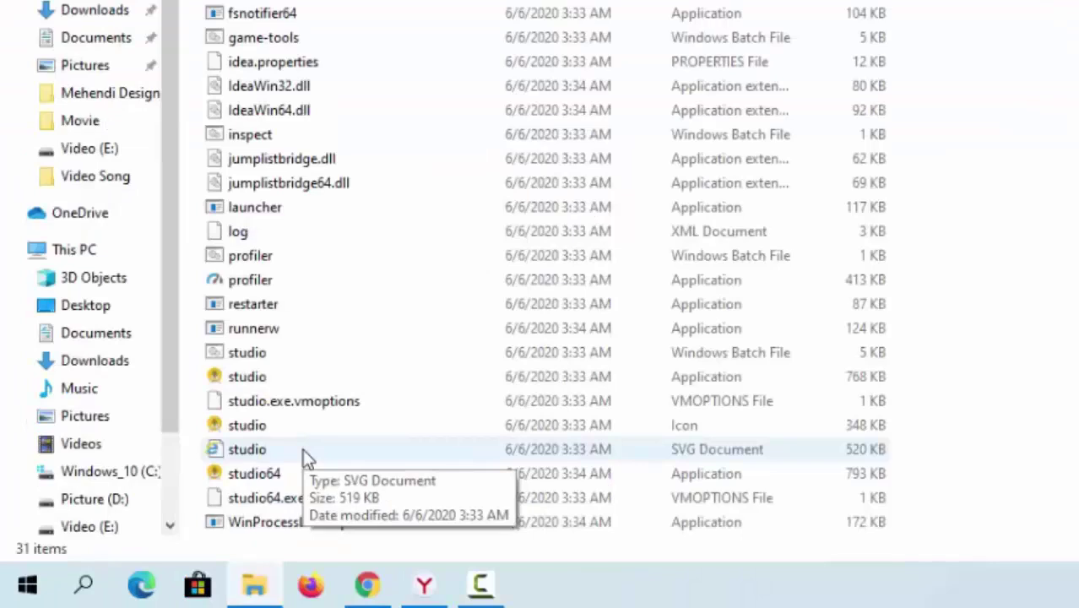
left_click(310, 474)
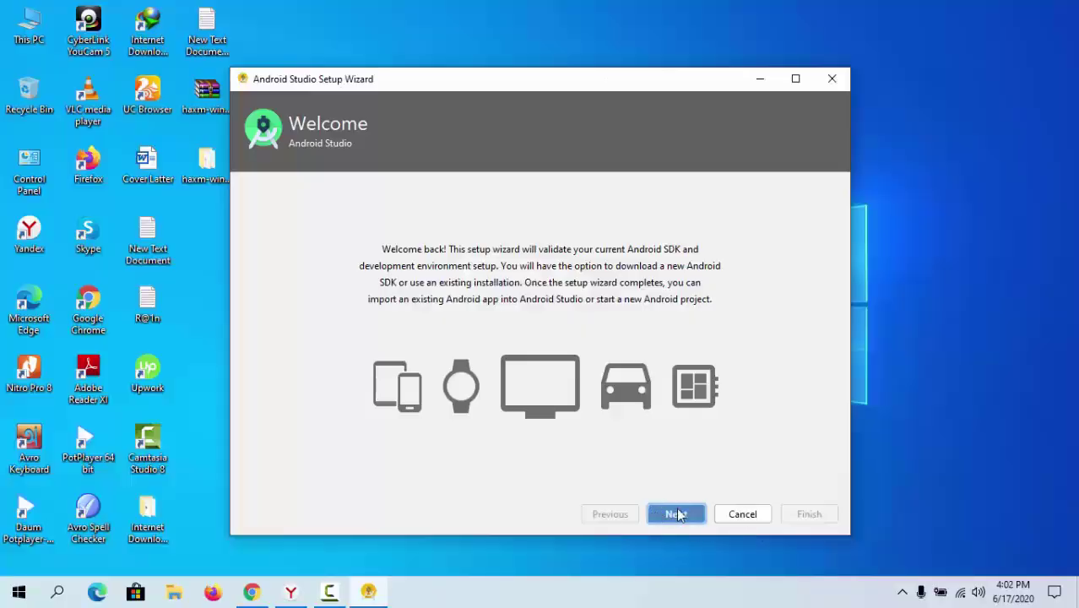
Step: Advance the Android Studio Setup Wizard to Verify Settings with the Standard install type and the Light UI theme
left_click(676, 514)
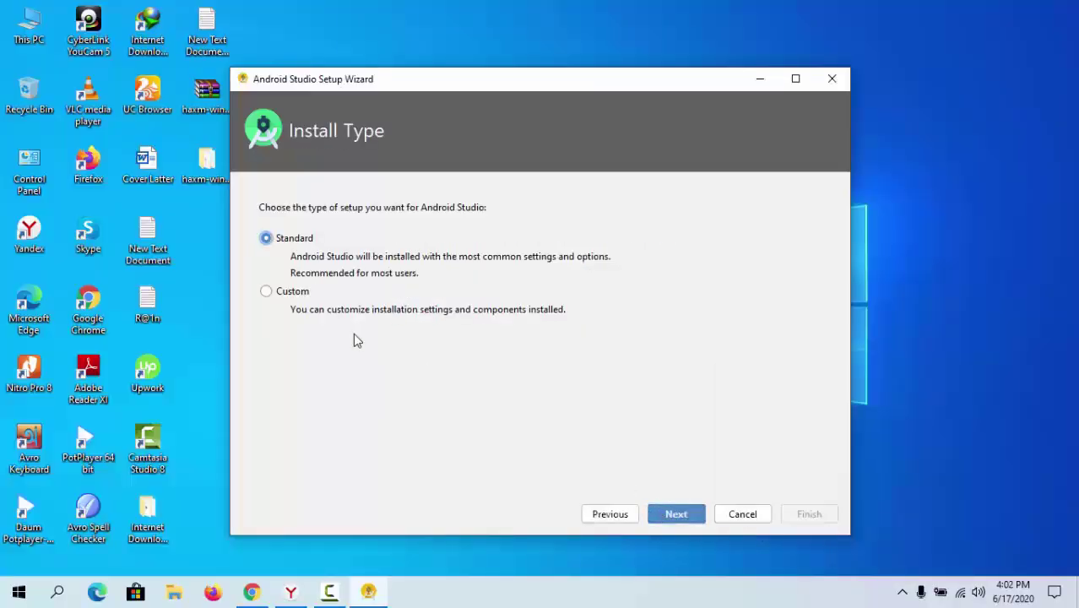
left_click(676, 515)
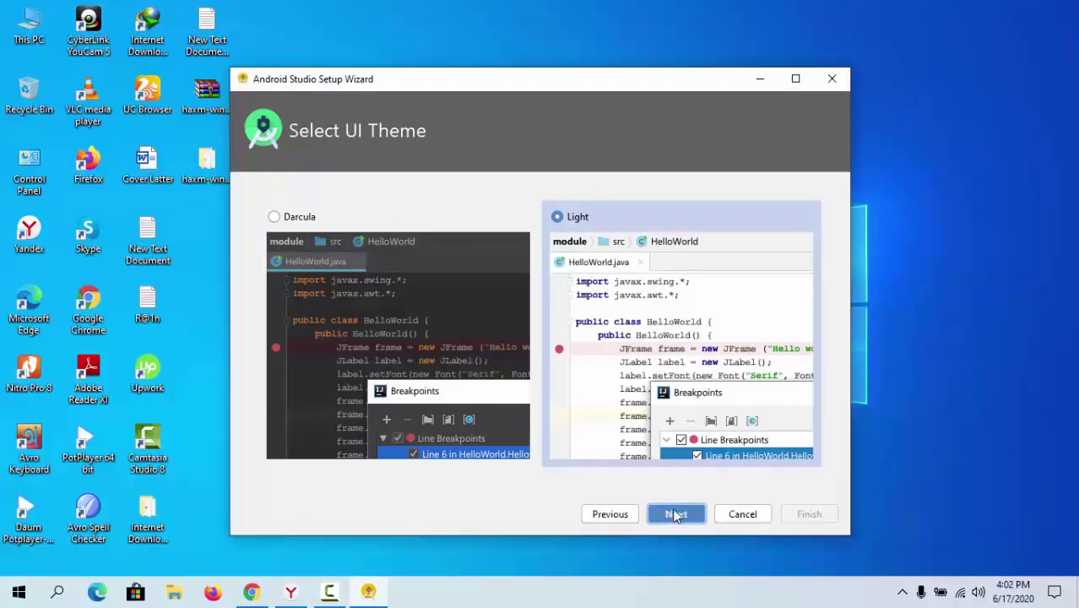
left_click(689, 517)
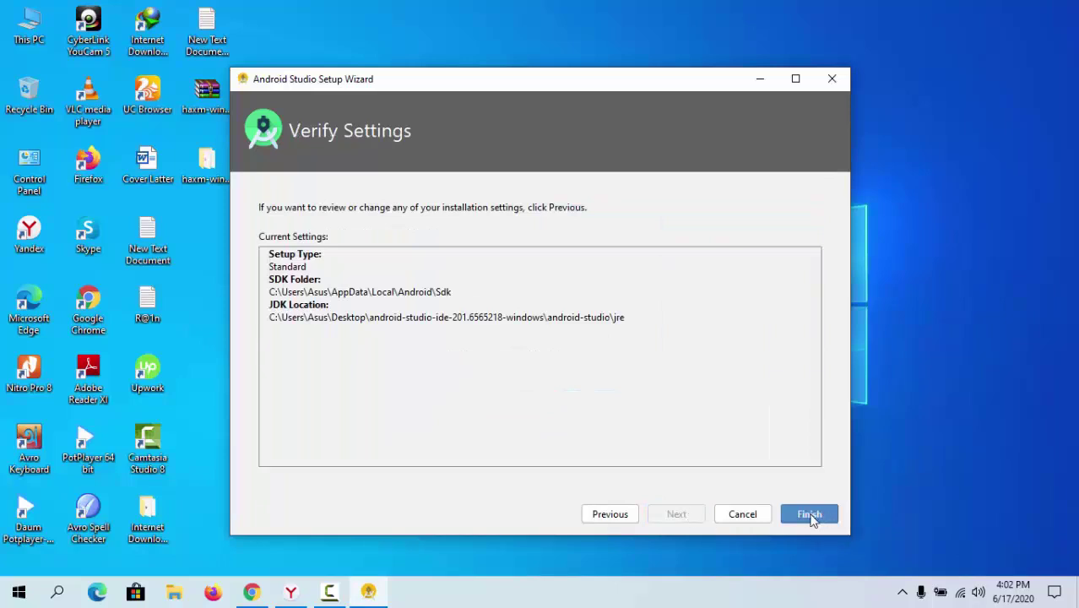
Step: Finish the Android Studio Setup Wizard and open the AVD Manager from the welcome window
left_click(809, 514)
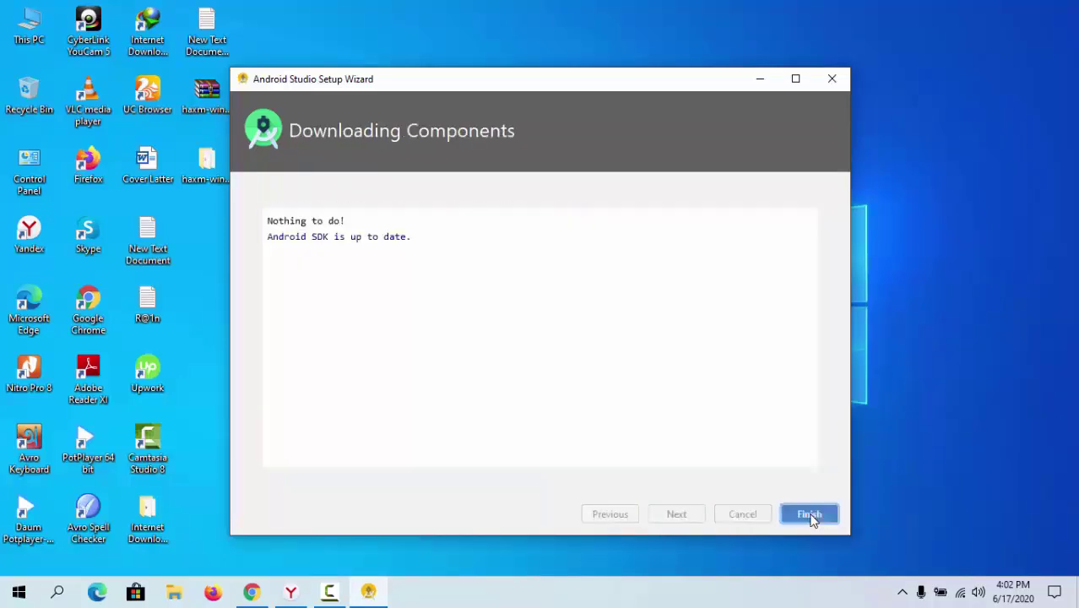
left_click(809, 515)
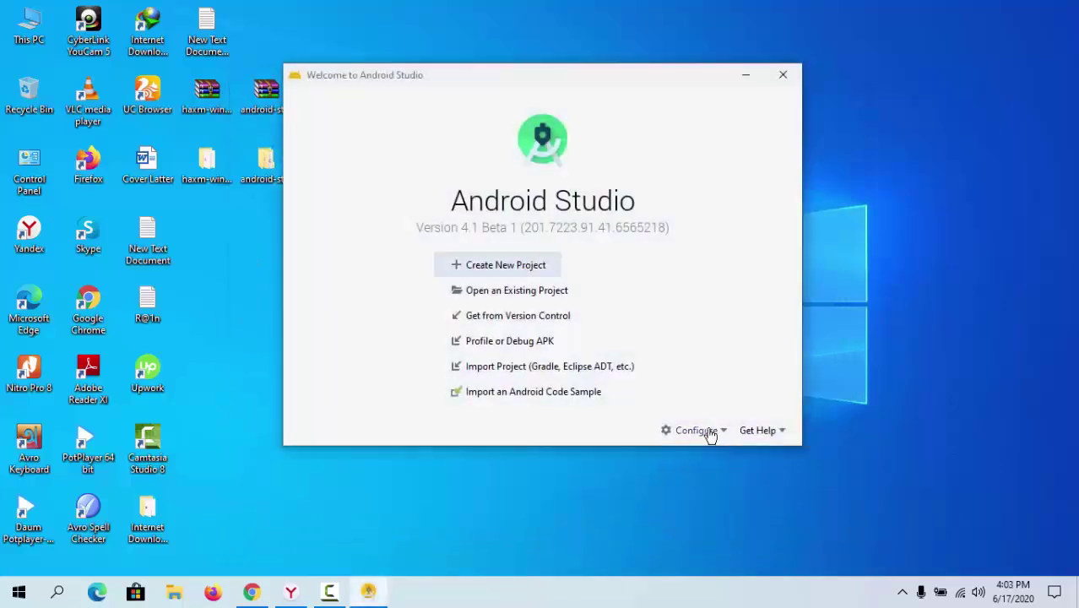
left_click(709, 431)
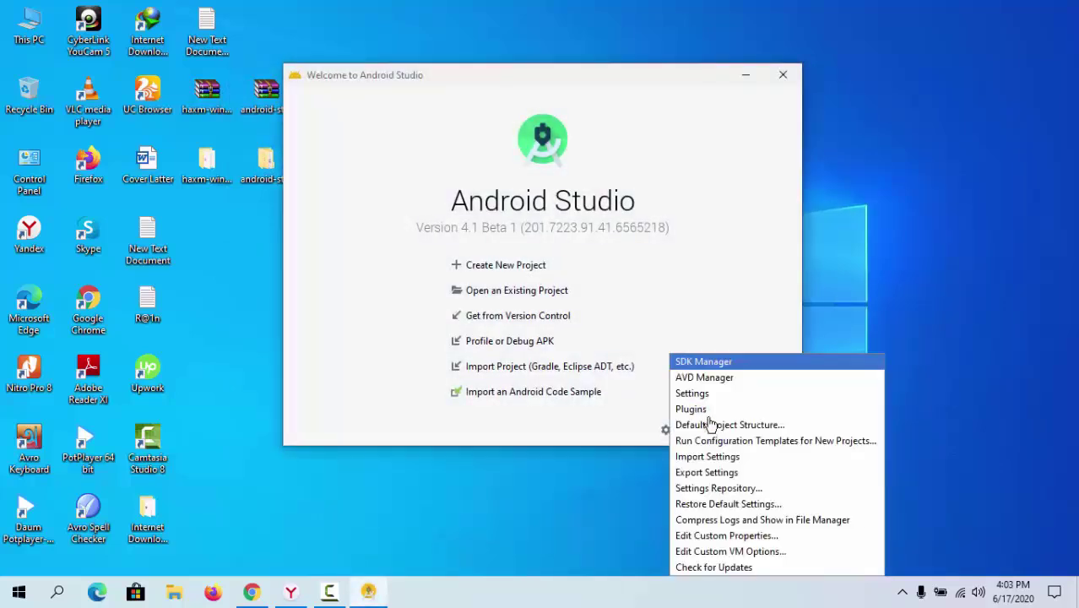
left_click(712, 382)
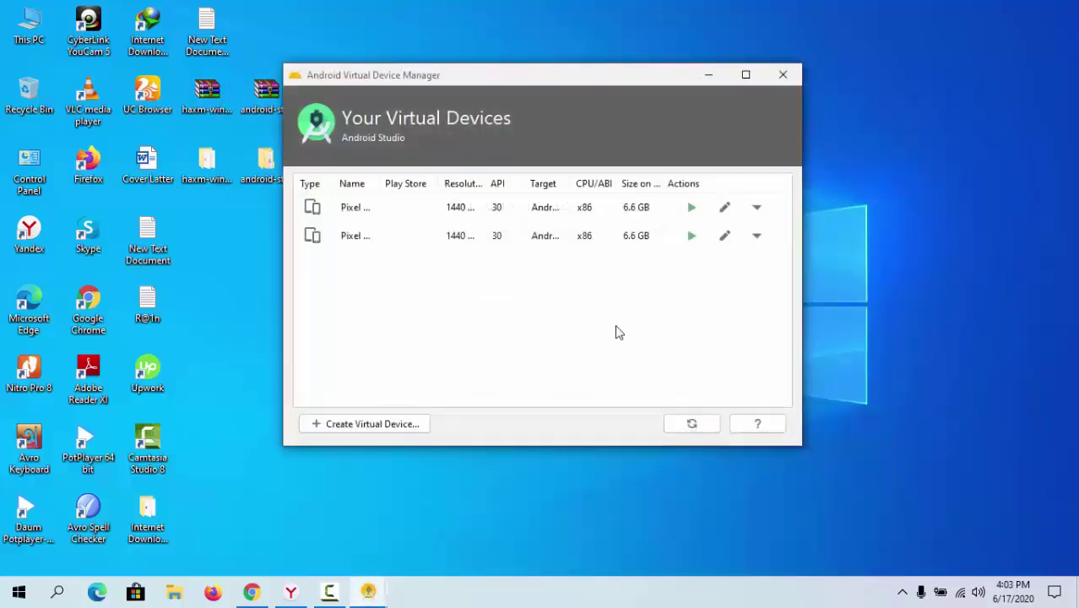
Step: Start creating a virtual device with the Pixel XL phone hardware and proceed to the system image selection
left_click(377, 427)
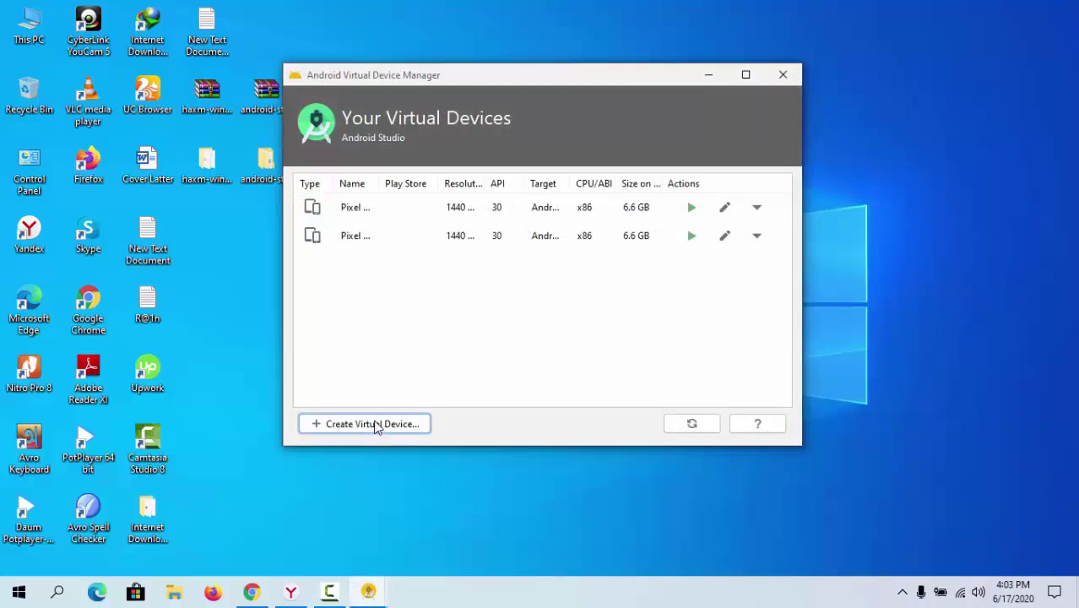
left_click(376, 425)
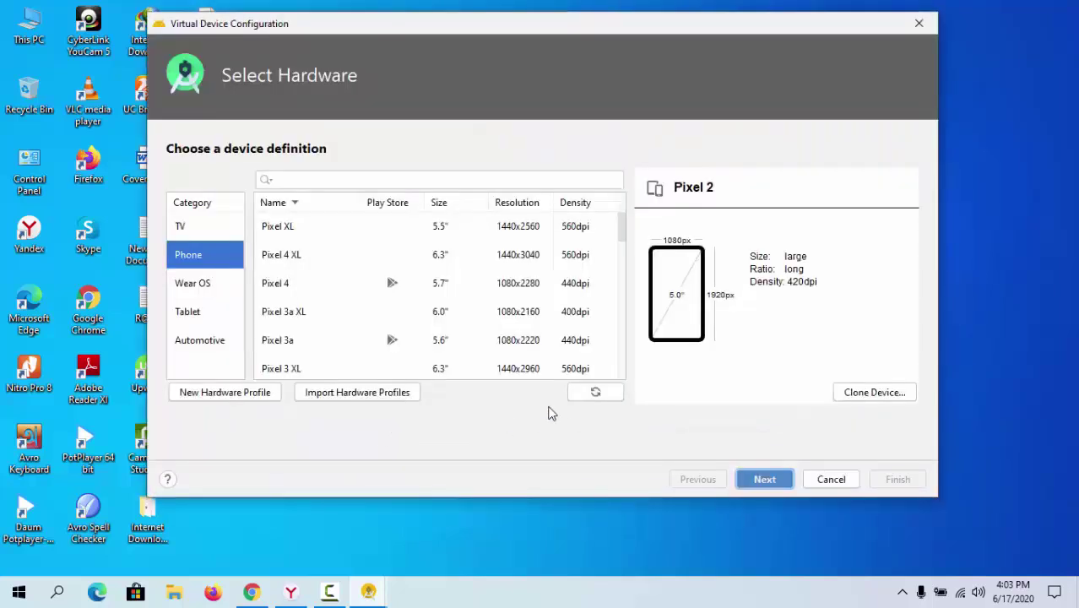
left_click(316, 229)
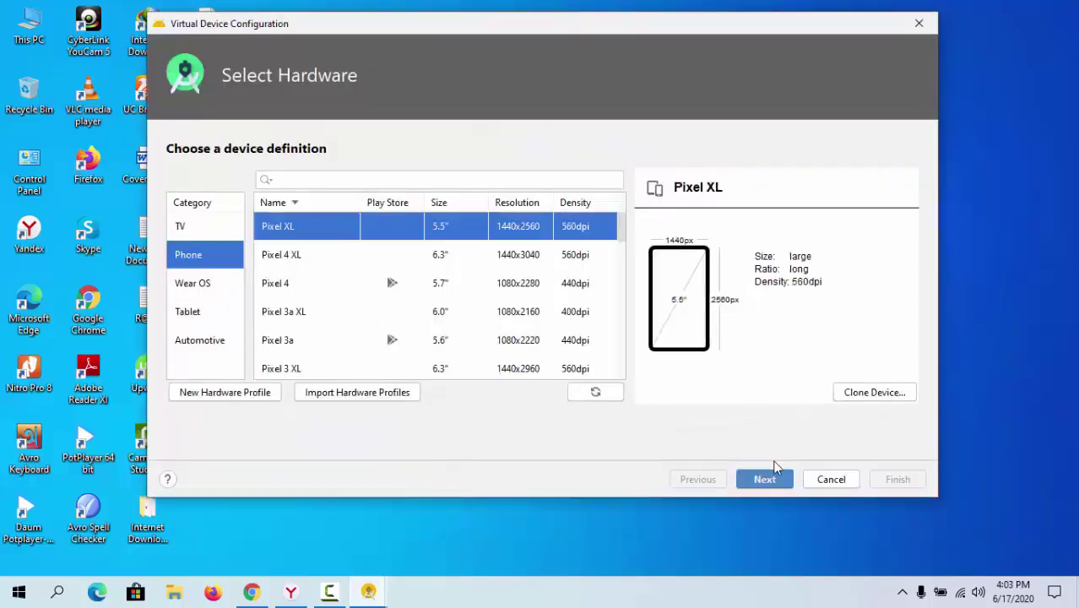
left_click(765, 479)
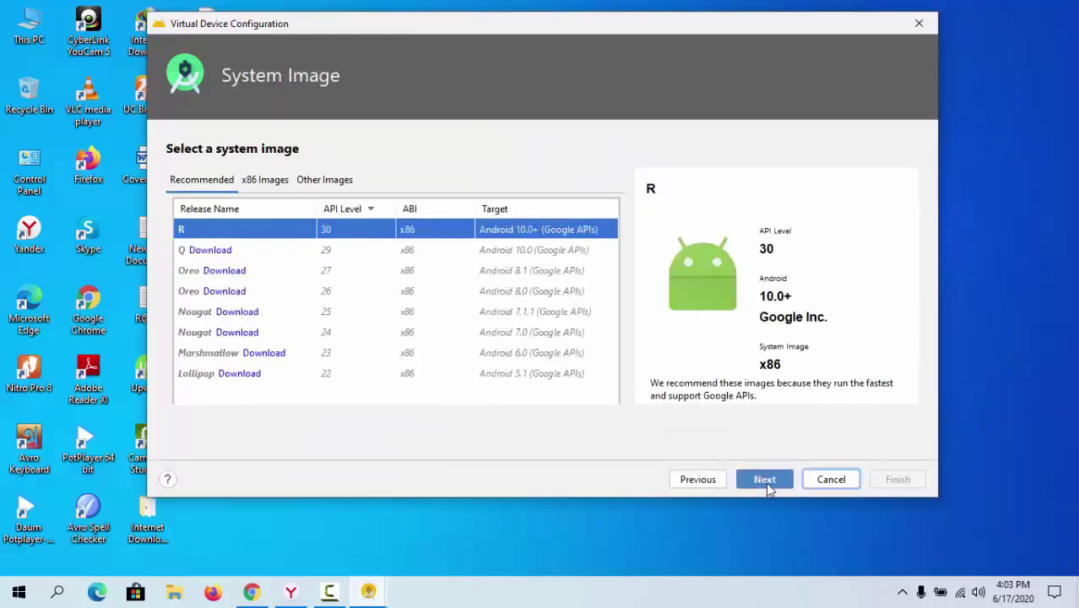
Step: Download and install the Q system image (API level 29, x86), accepting the Android SDK license agreement
left_click(212, 255)
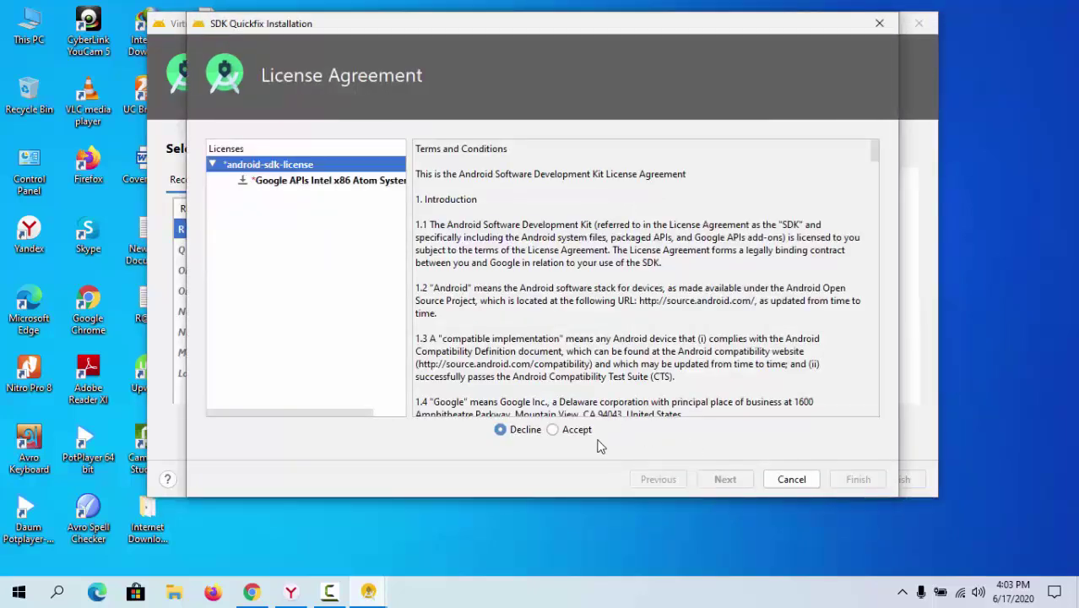
left_click(552, 429)
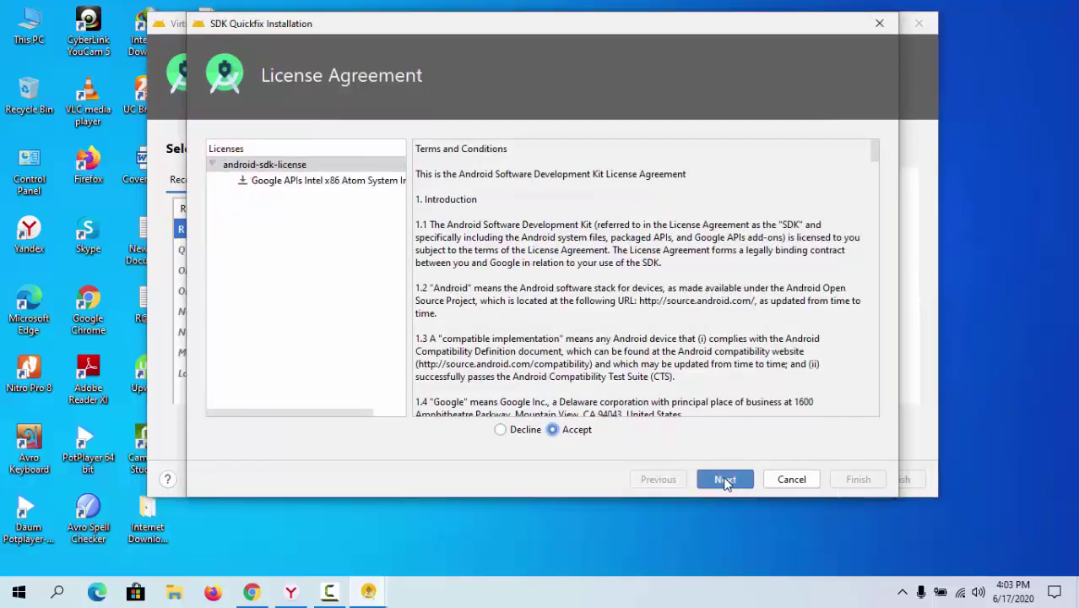
left_click(725, 480)
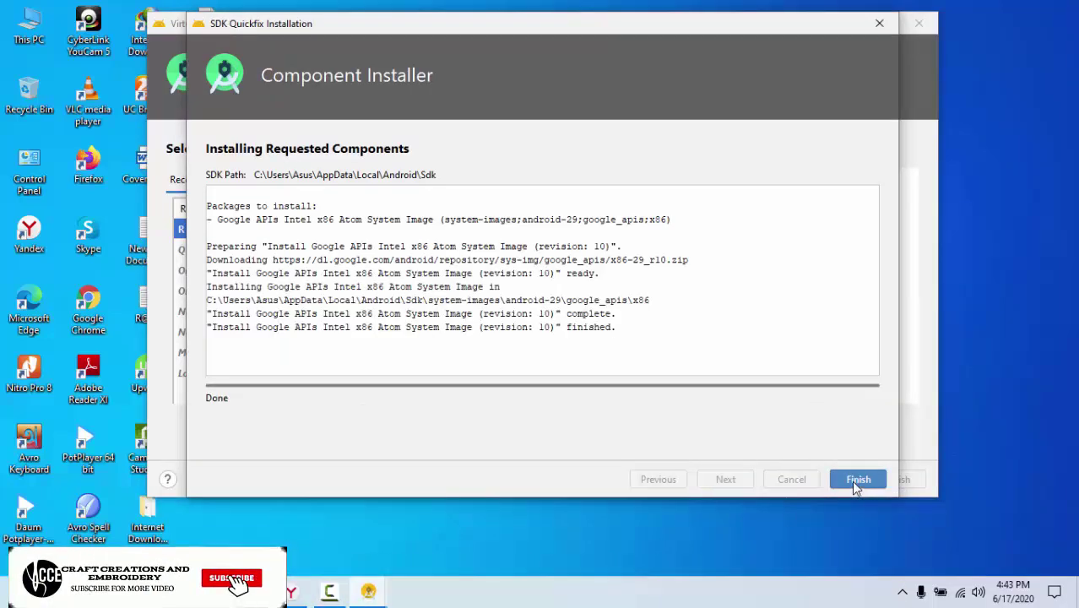
left_click(854, 480)
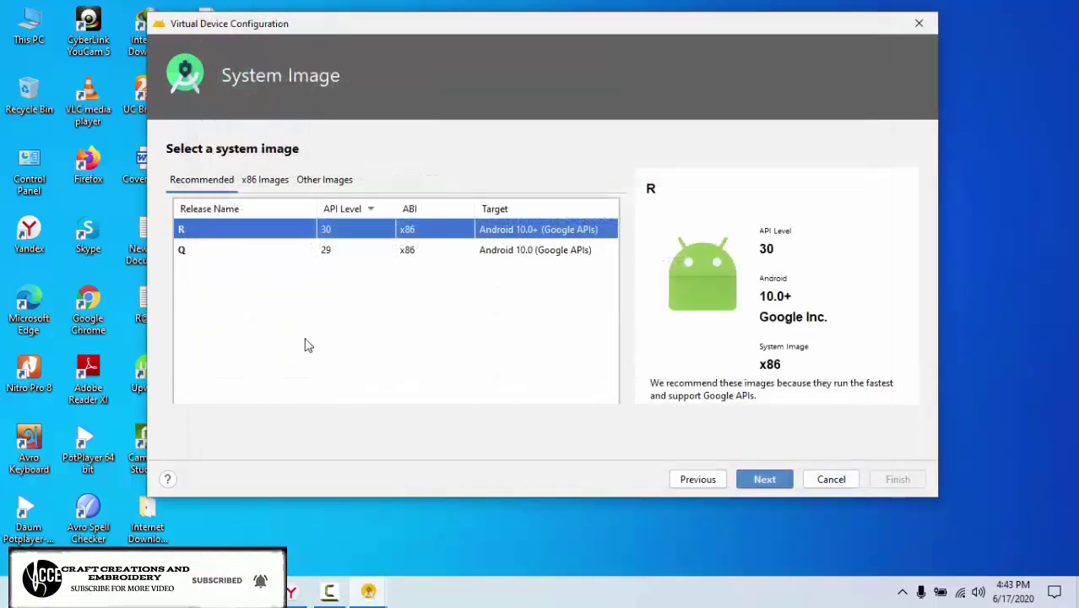
Step: Choose the Q system image and finish creating the virtual device, keeping the name Pixel XL API 29 and portrait orientation
left_click(256, 254)
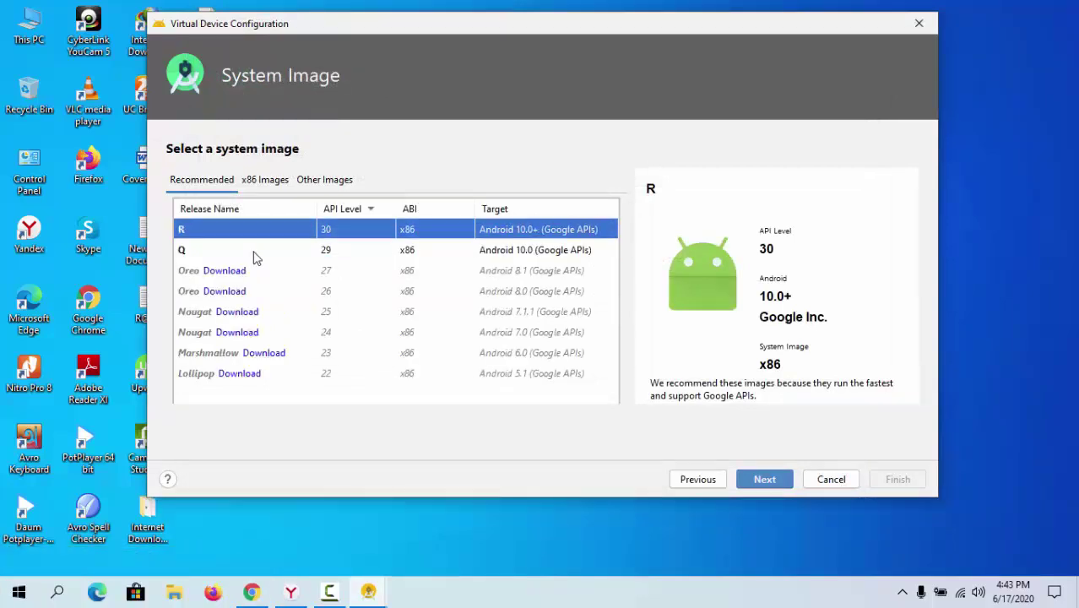
left_click(256, 253)
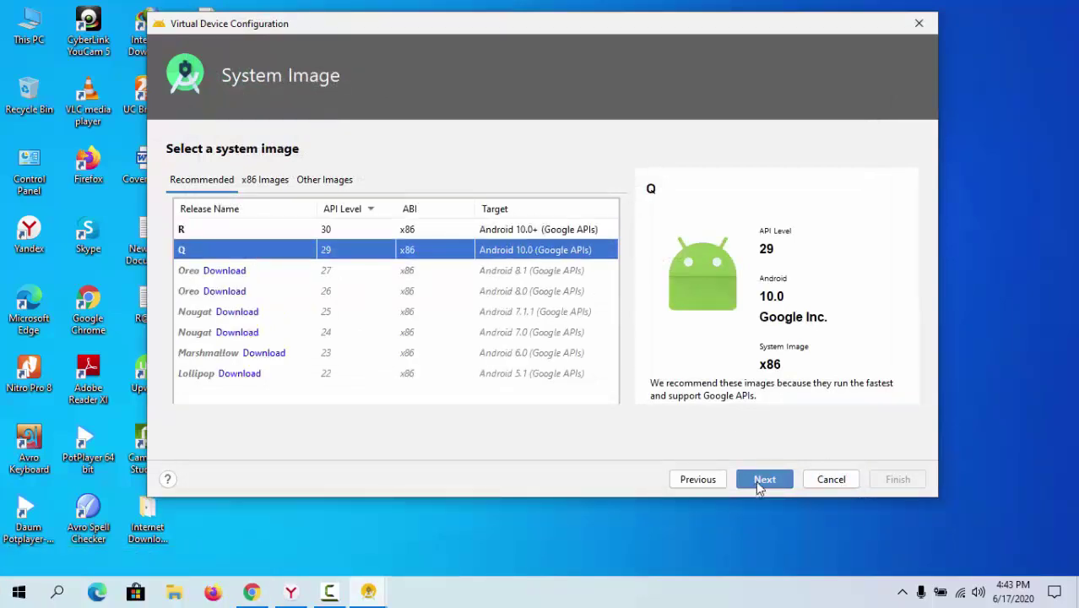
left_click(757, 480)
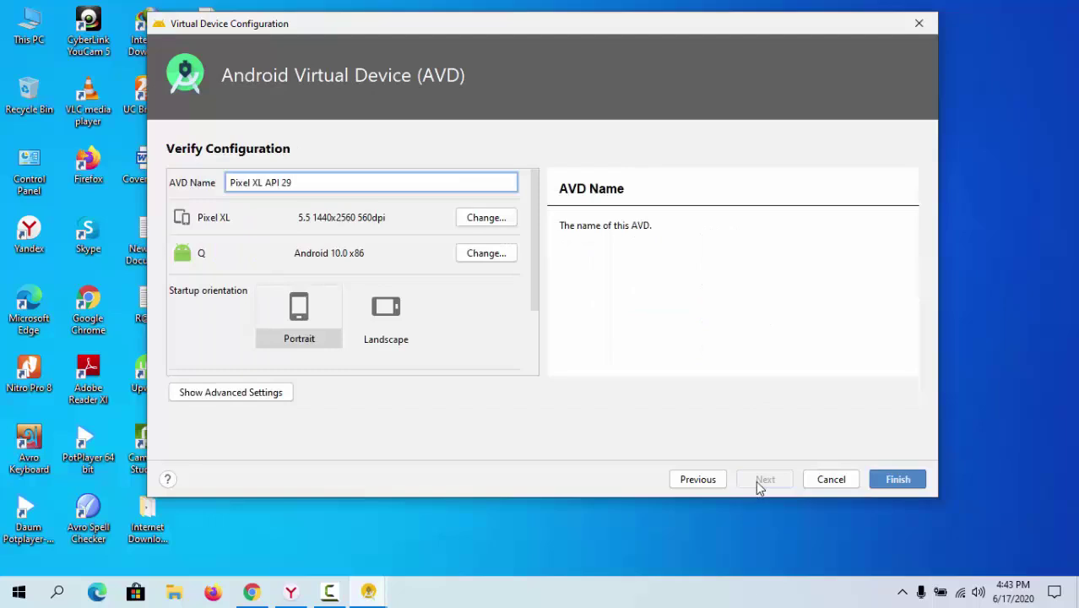
left_click(898, 484)
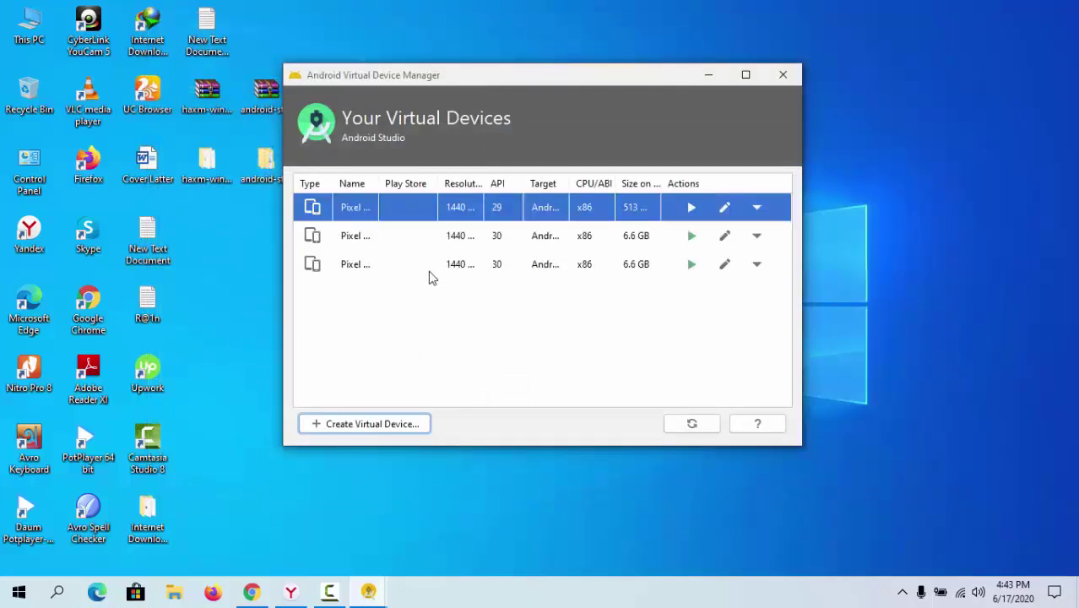
Step: Launch the API 29 virtual device and move the emulator's phone window away from the desktop icons
left_click(694, 212)
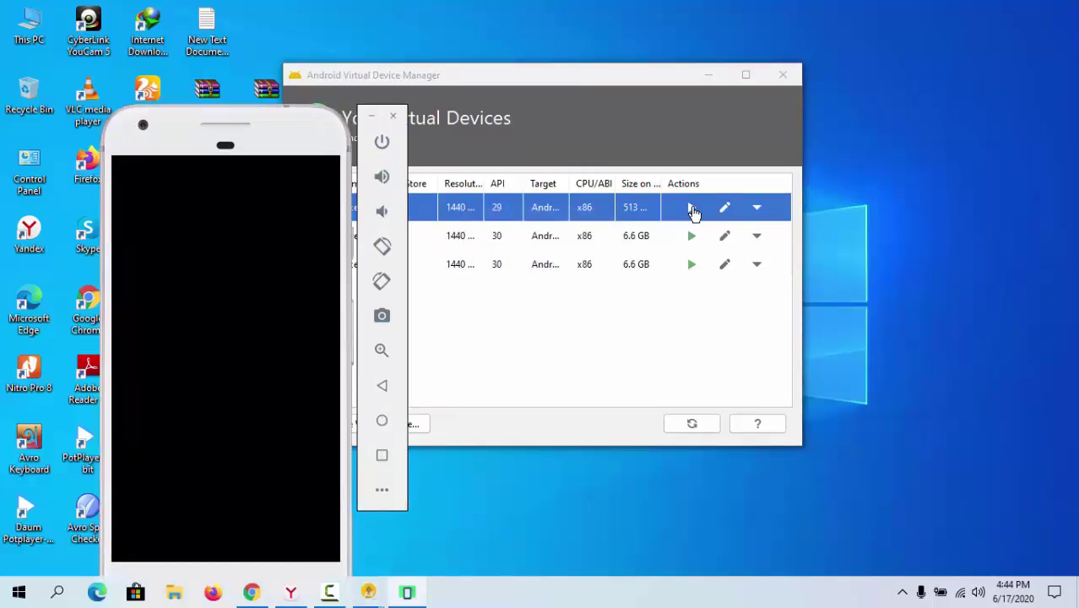
left_click_drag(252, 135, 652, 53)
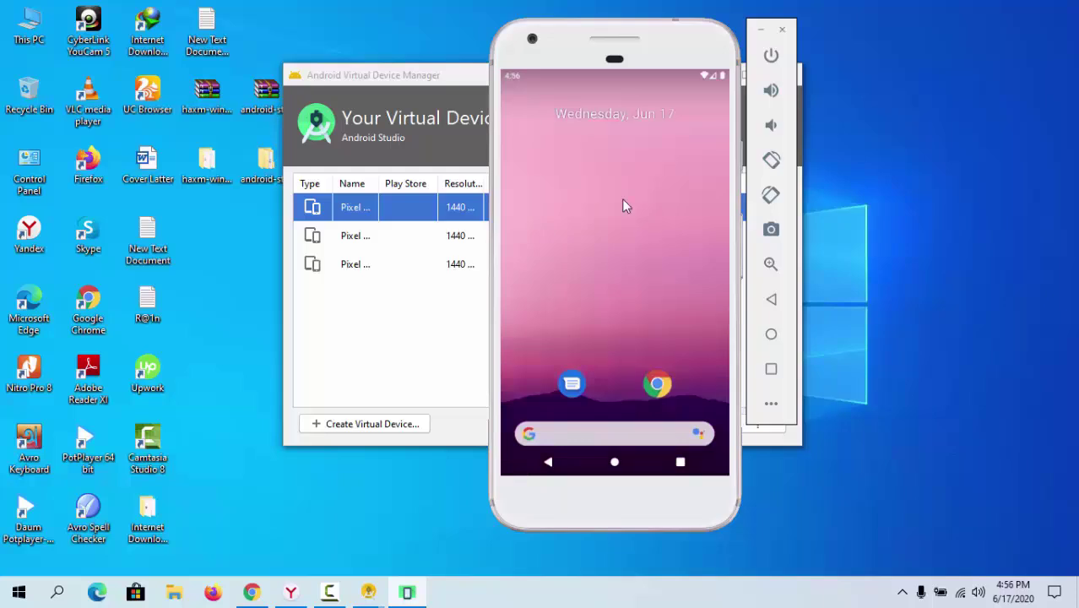
Step: Open the Settings app from the emulated phone's app drawer and look through its list down to About emulated device
left_click_drag(621, 207, 618, 194)
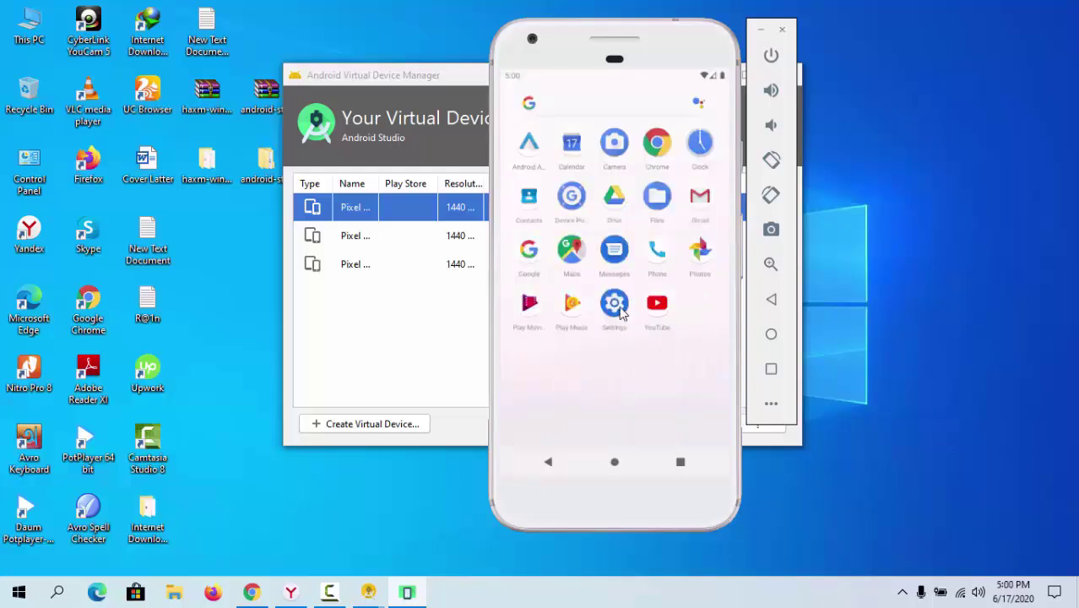
left_click(621, 312)
left_click(620, 310)
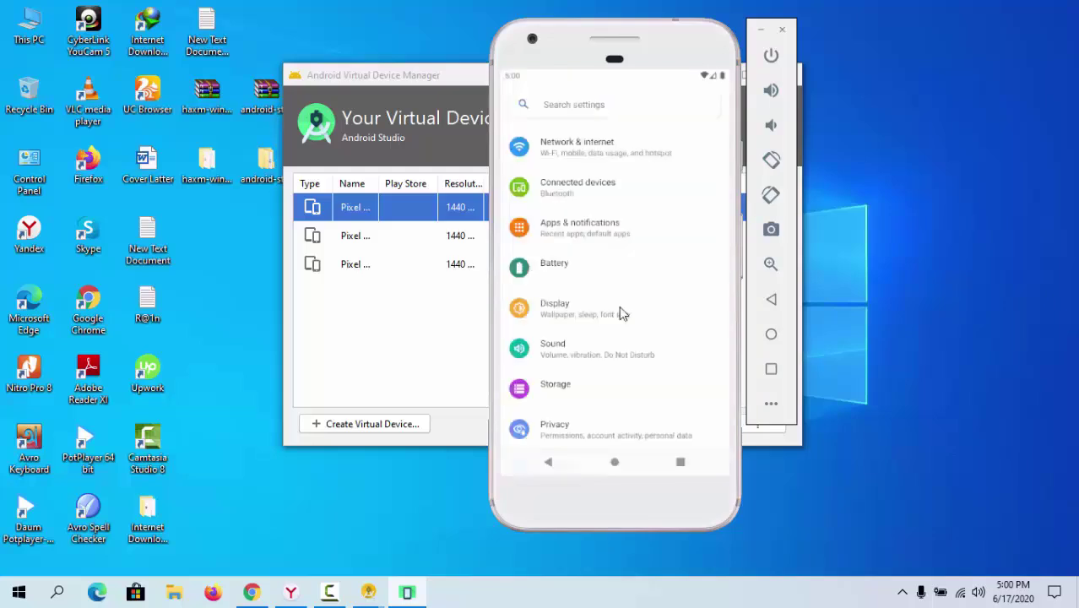
left_click_drag(617, 381, 619, 226)
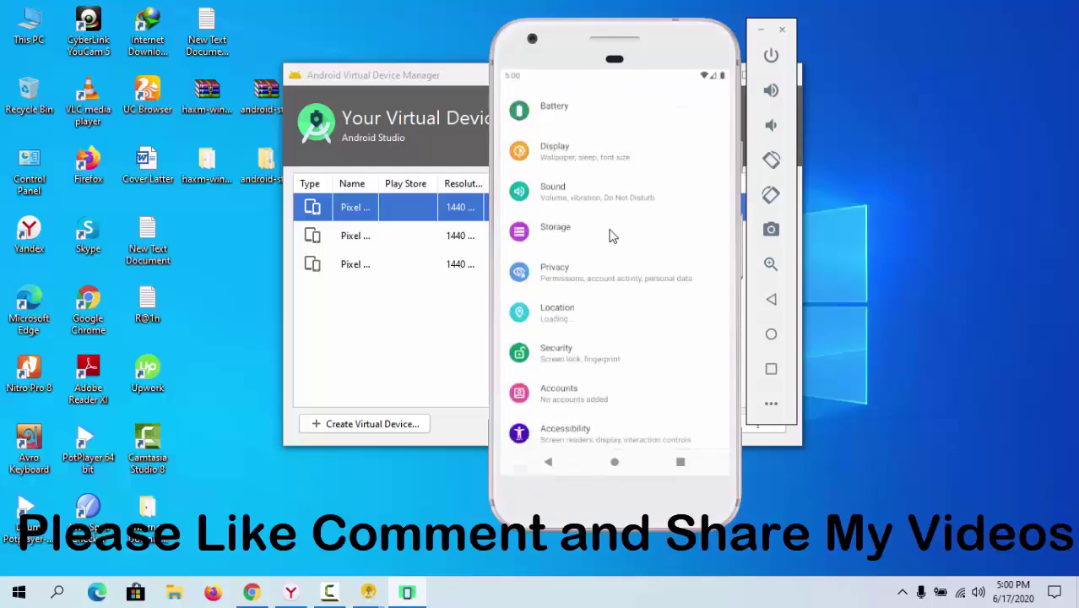
left_click_drag(595, 400, 610, 234)
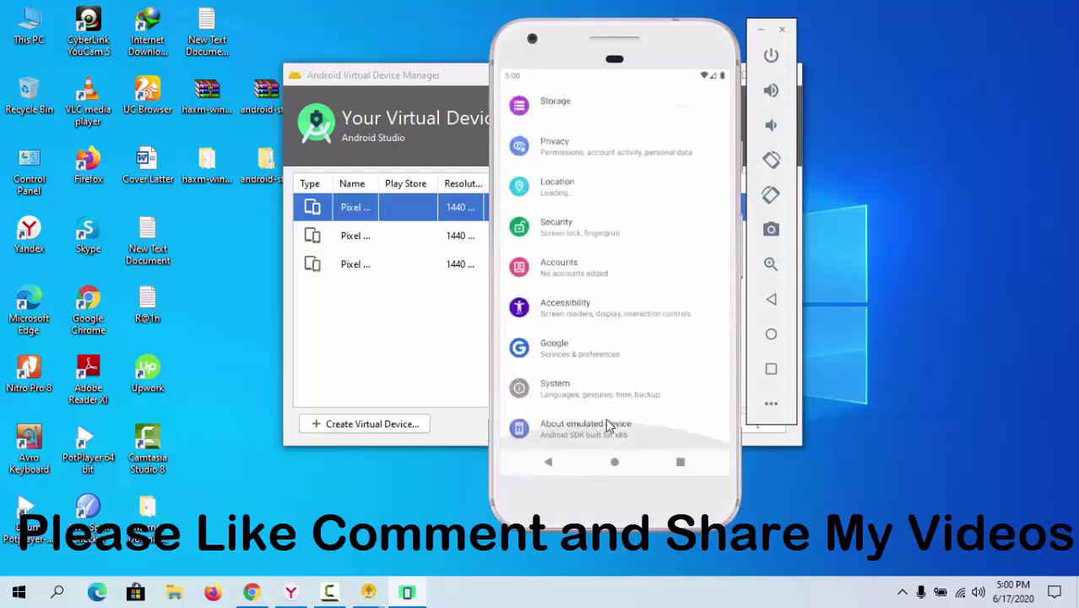
left_click_drag(591, 433, 607, 337)
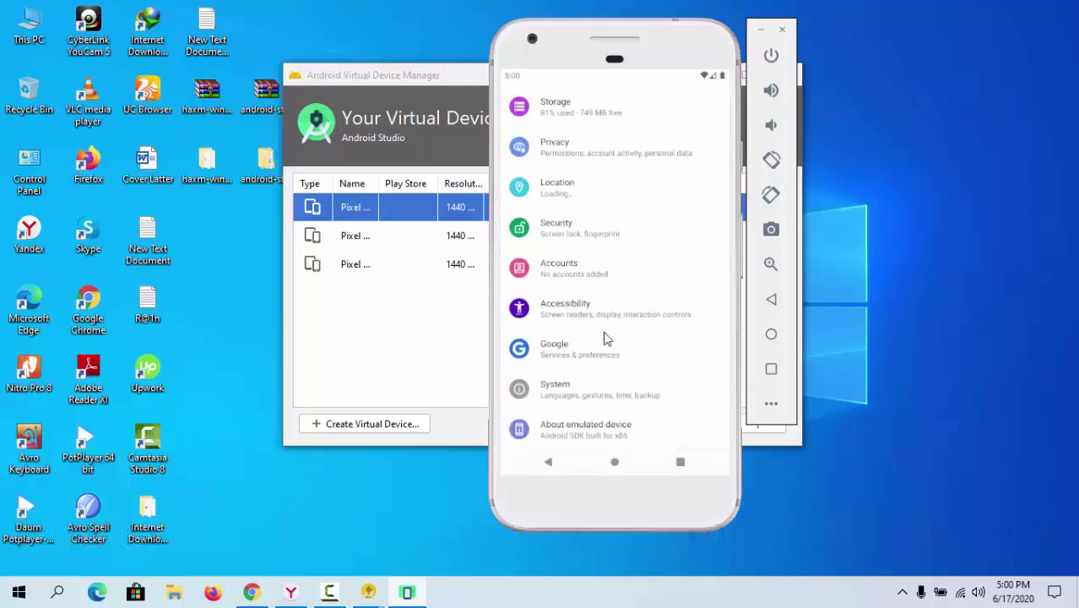